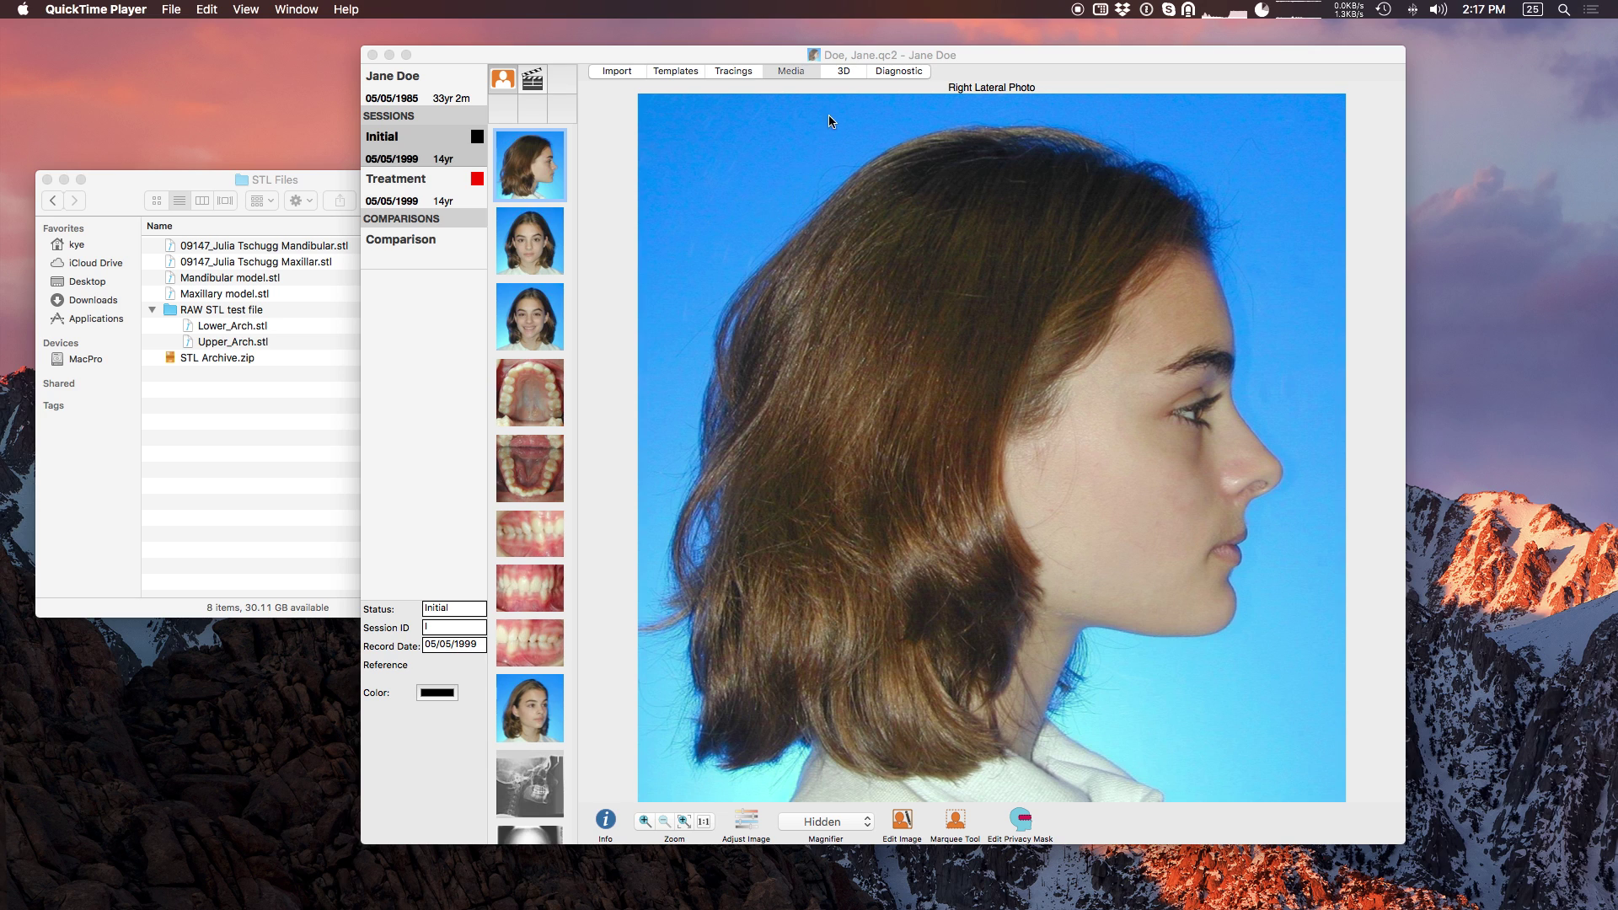
Open the STL model area of the Initial session's 3D records.
left_click(851, 57)
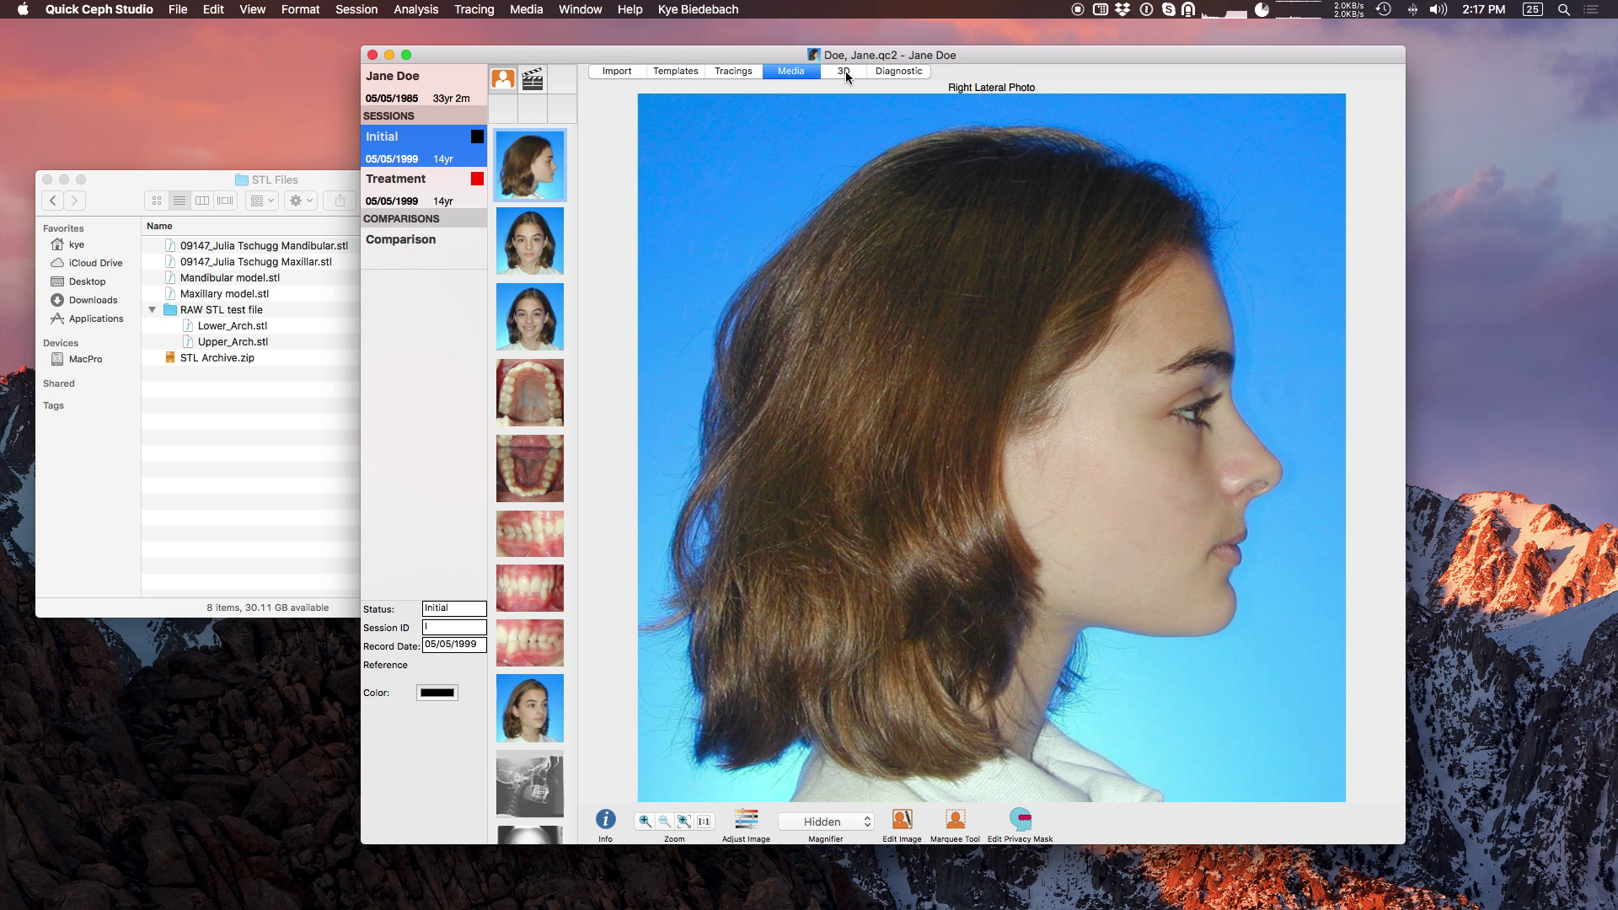
left_click(836, 70)
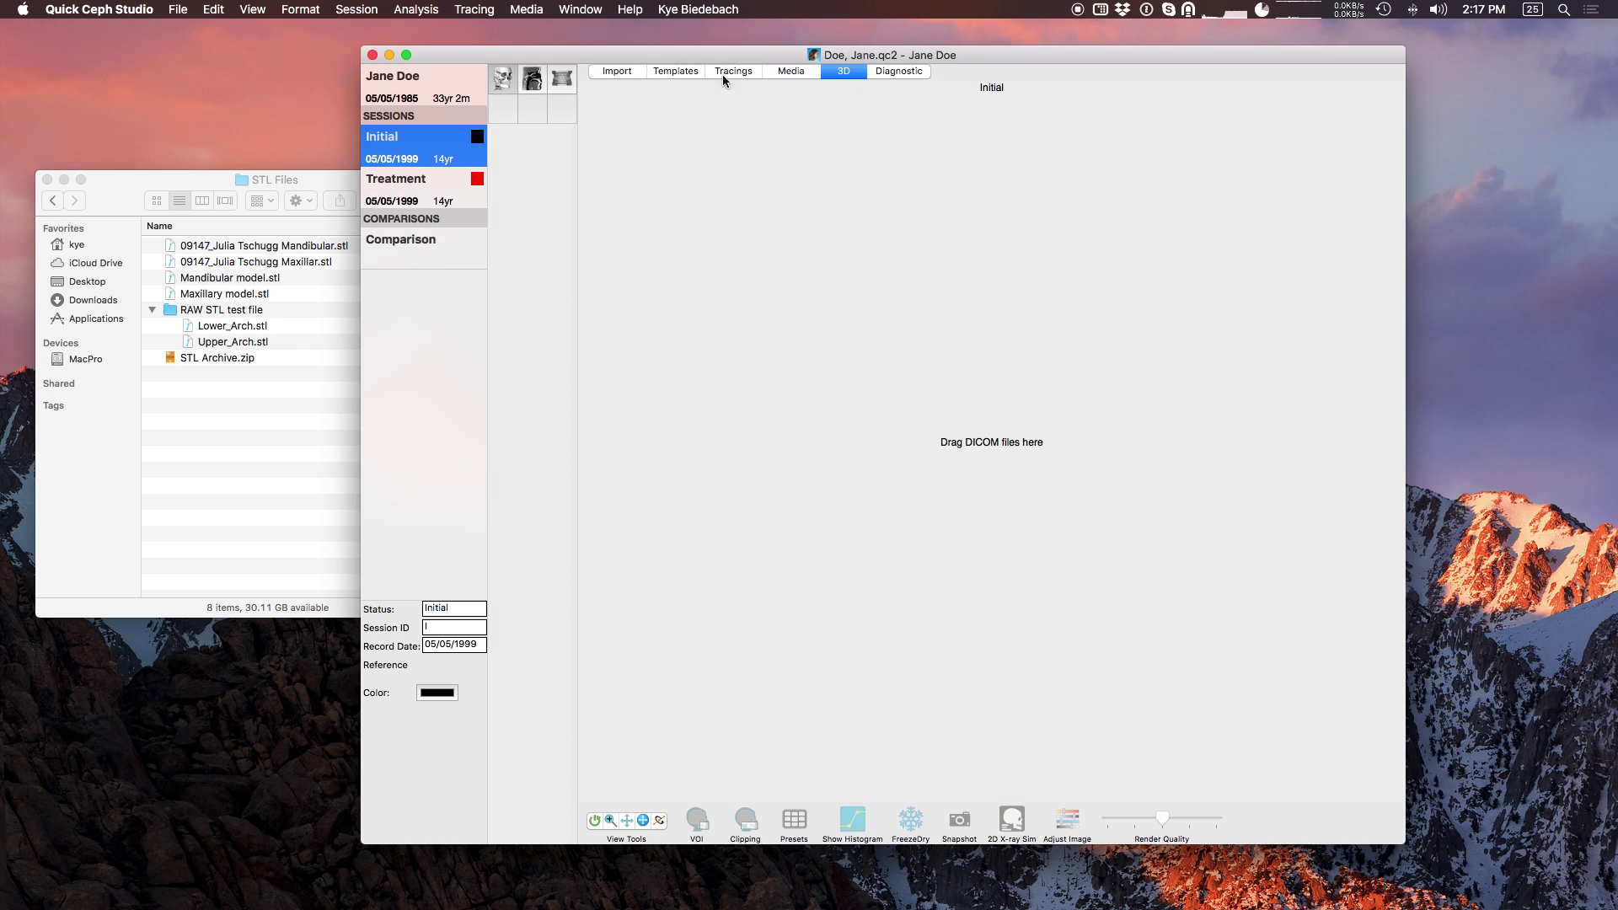
left_click(563, 79)
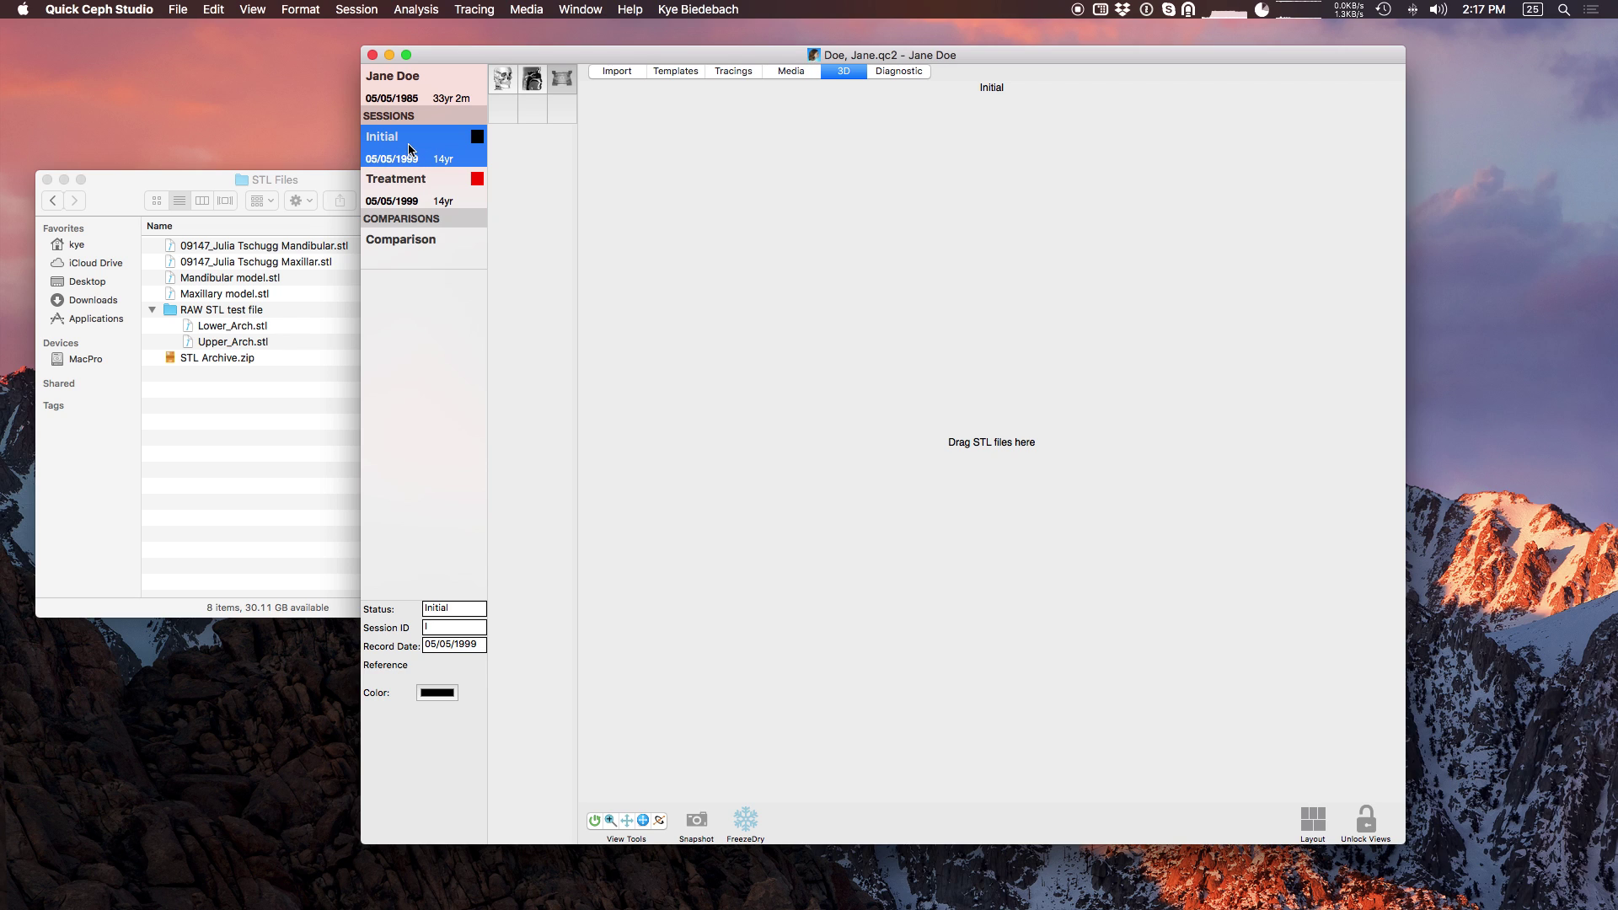
Import Maxillary model.stl from the STL Files folder in Finder into the Initial session and rotate it.
left_click(125, 184)
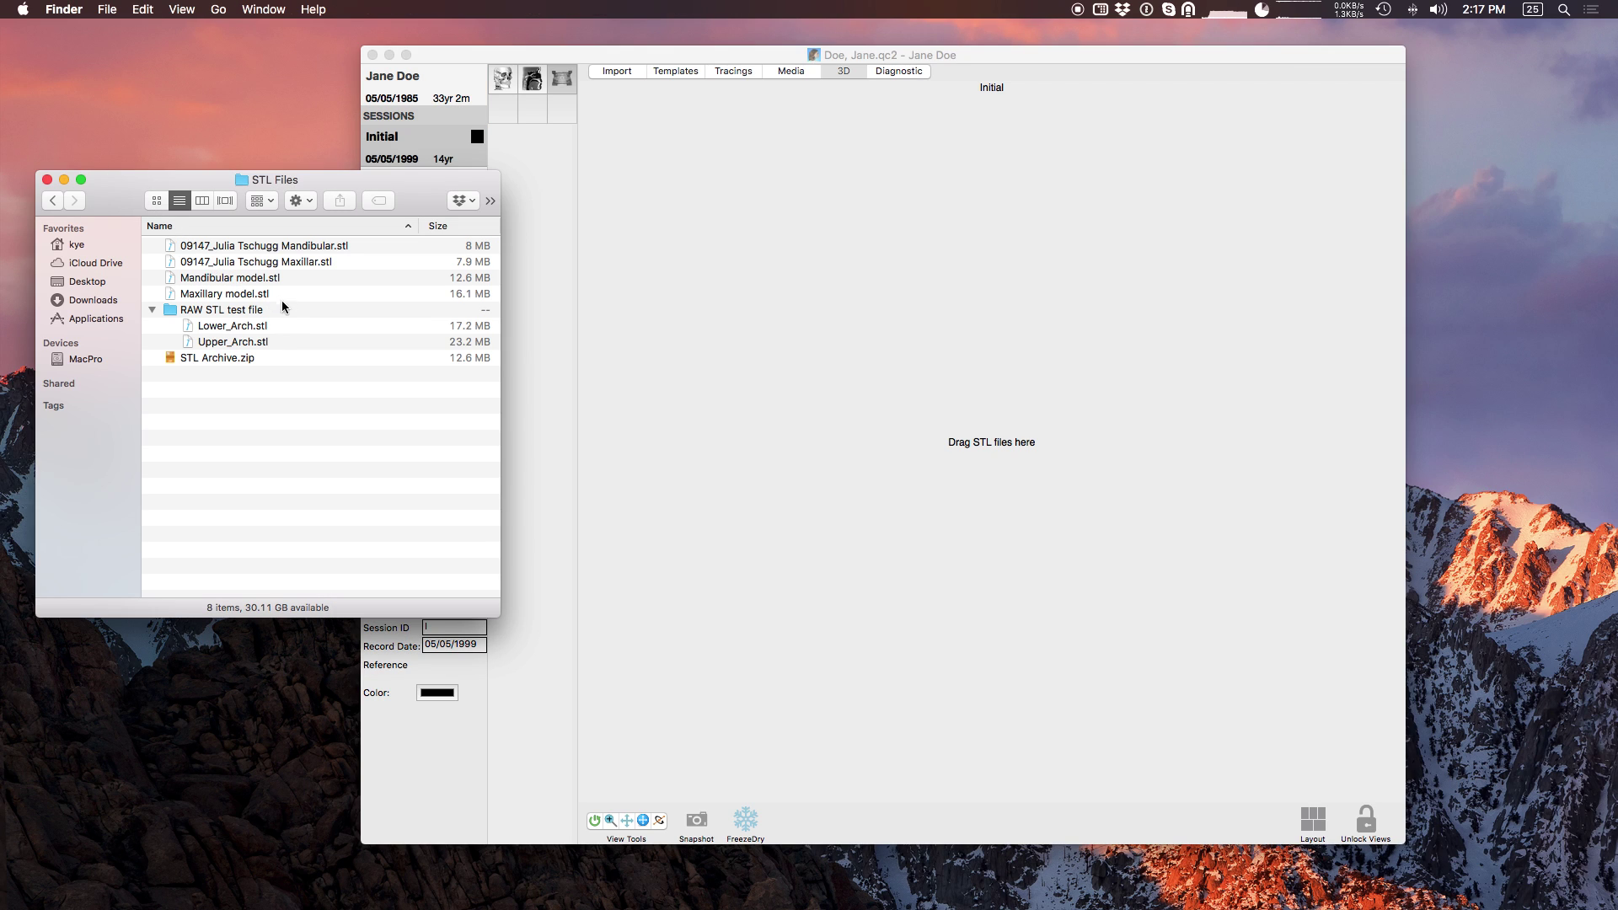
left_click(305, 324)
left_click(302, 339)
left_click(301, 326)
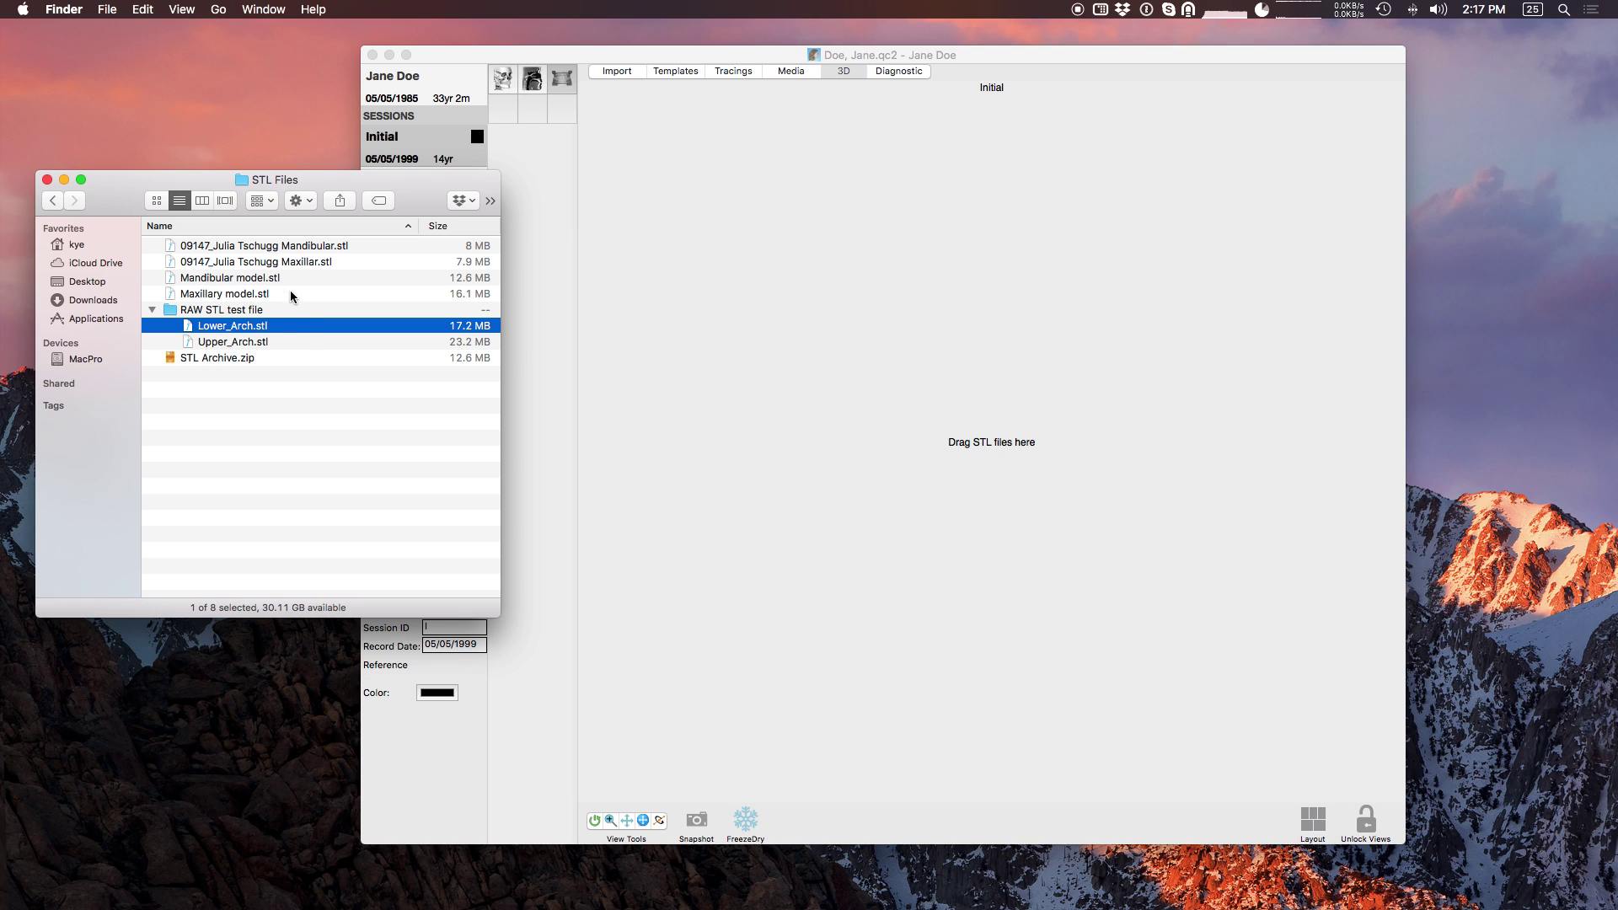
left_click(290, 293)
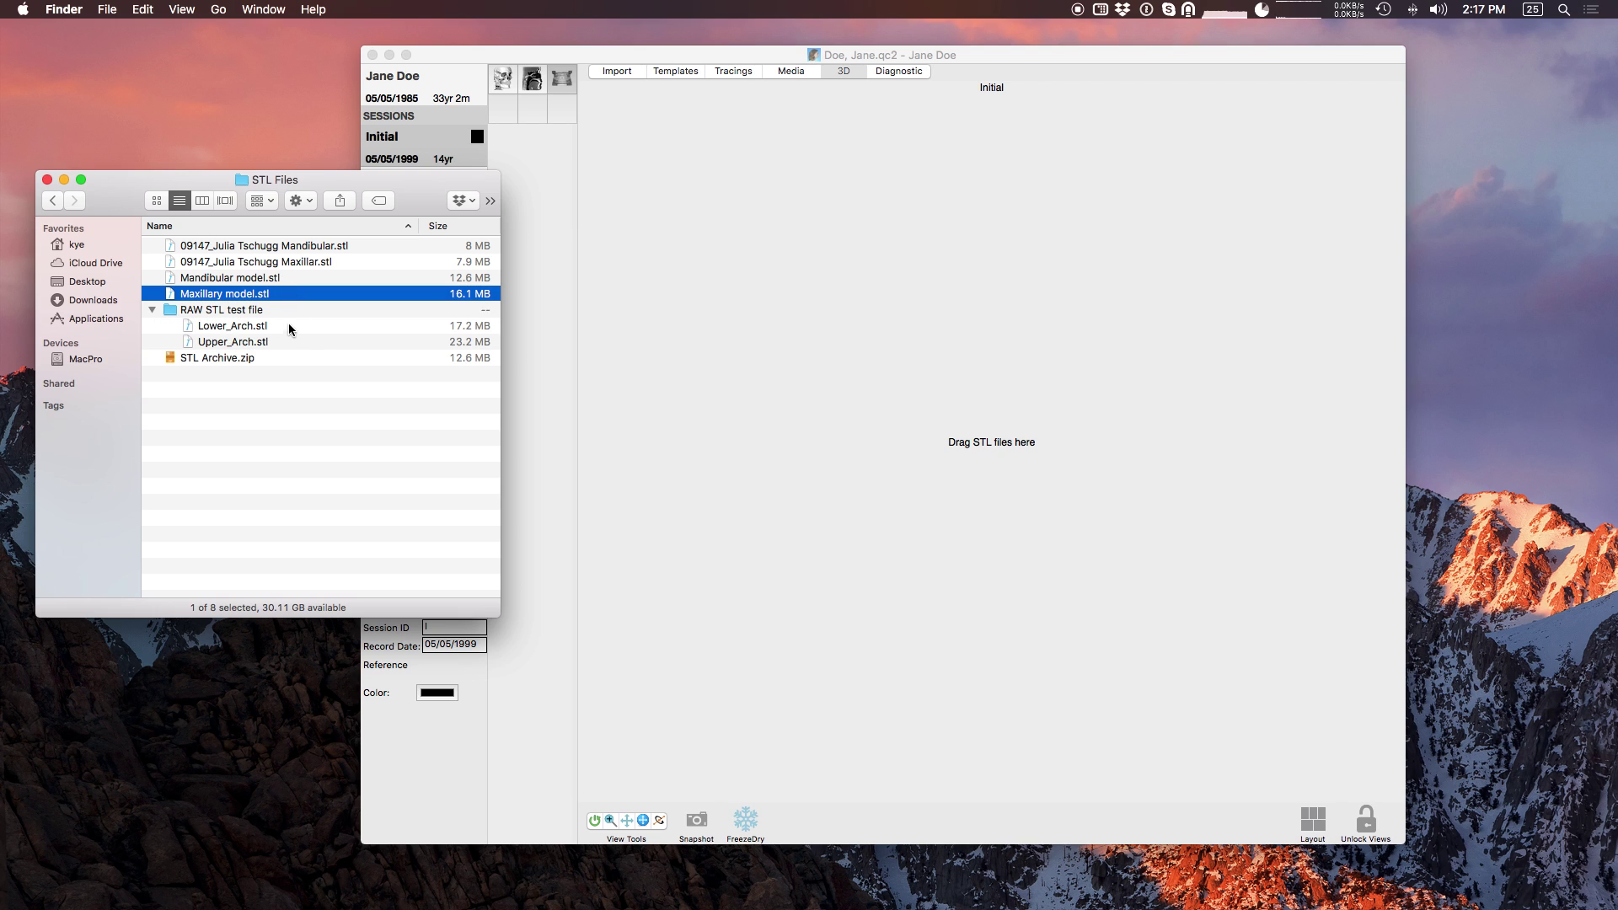
left_click(297, 279)
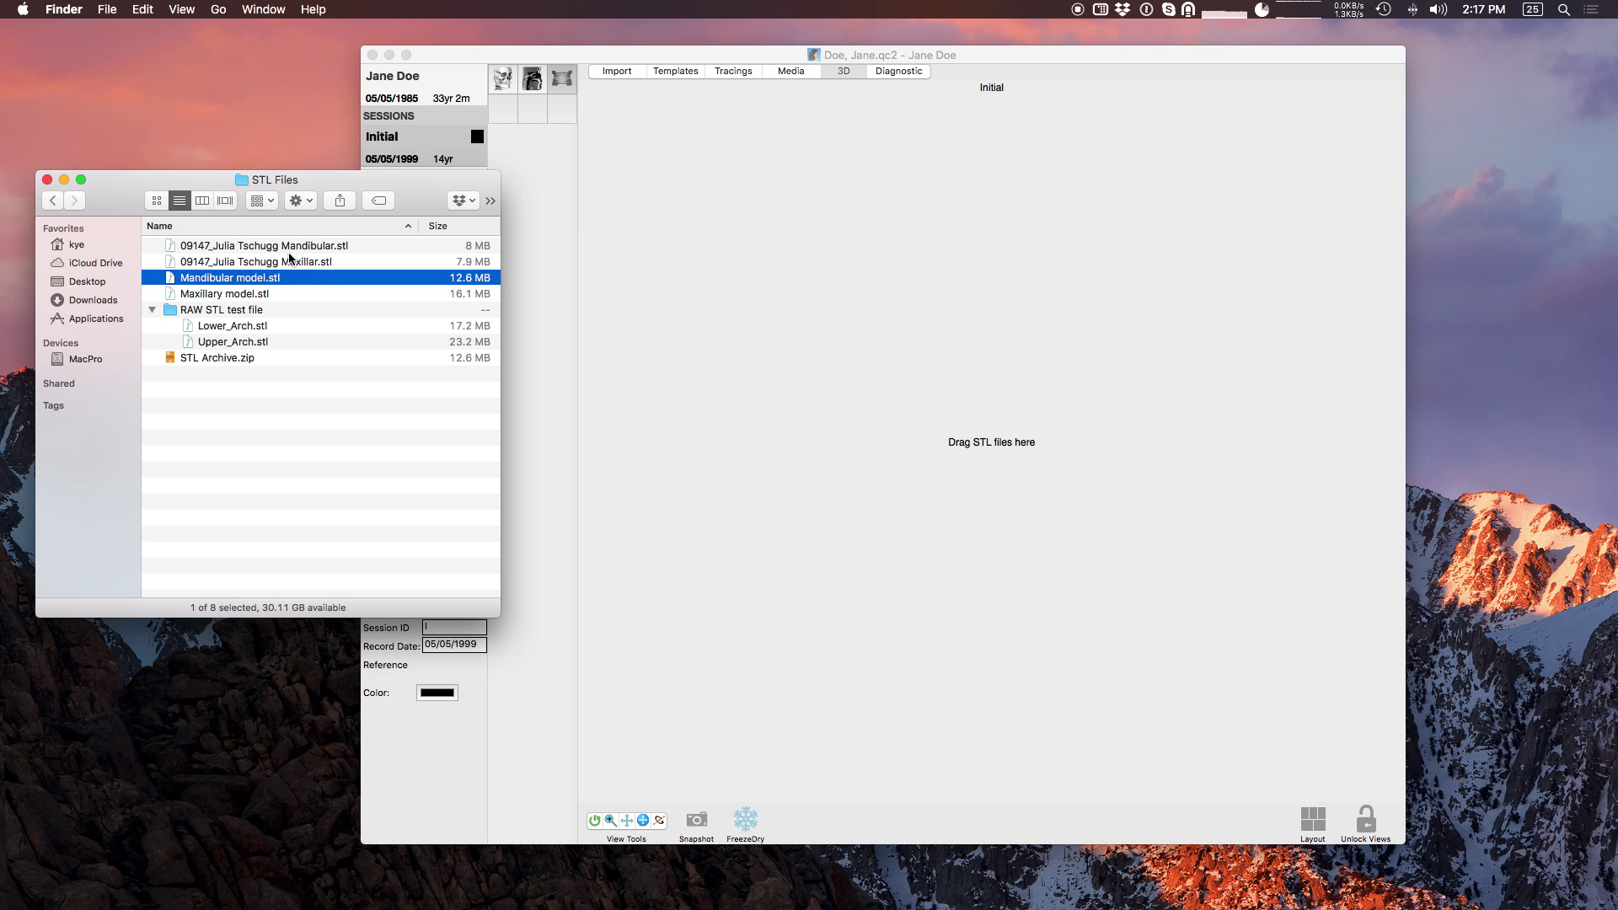
left_click(295, 295)
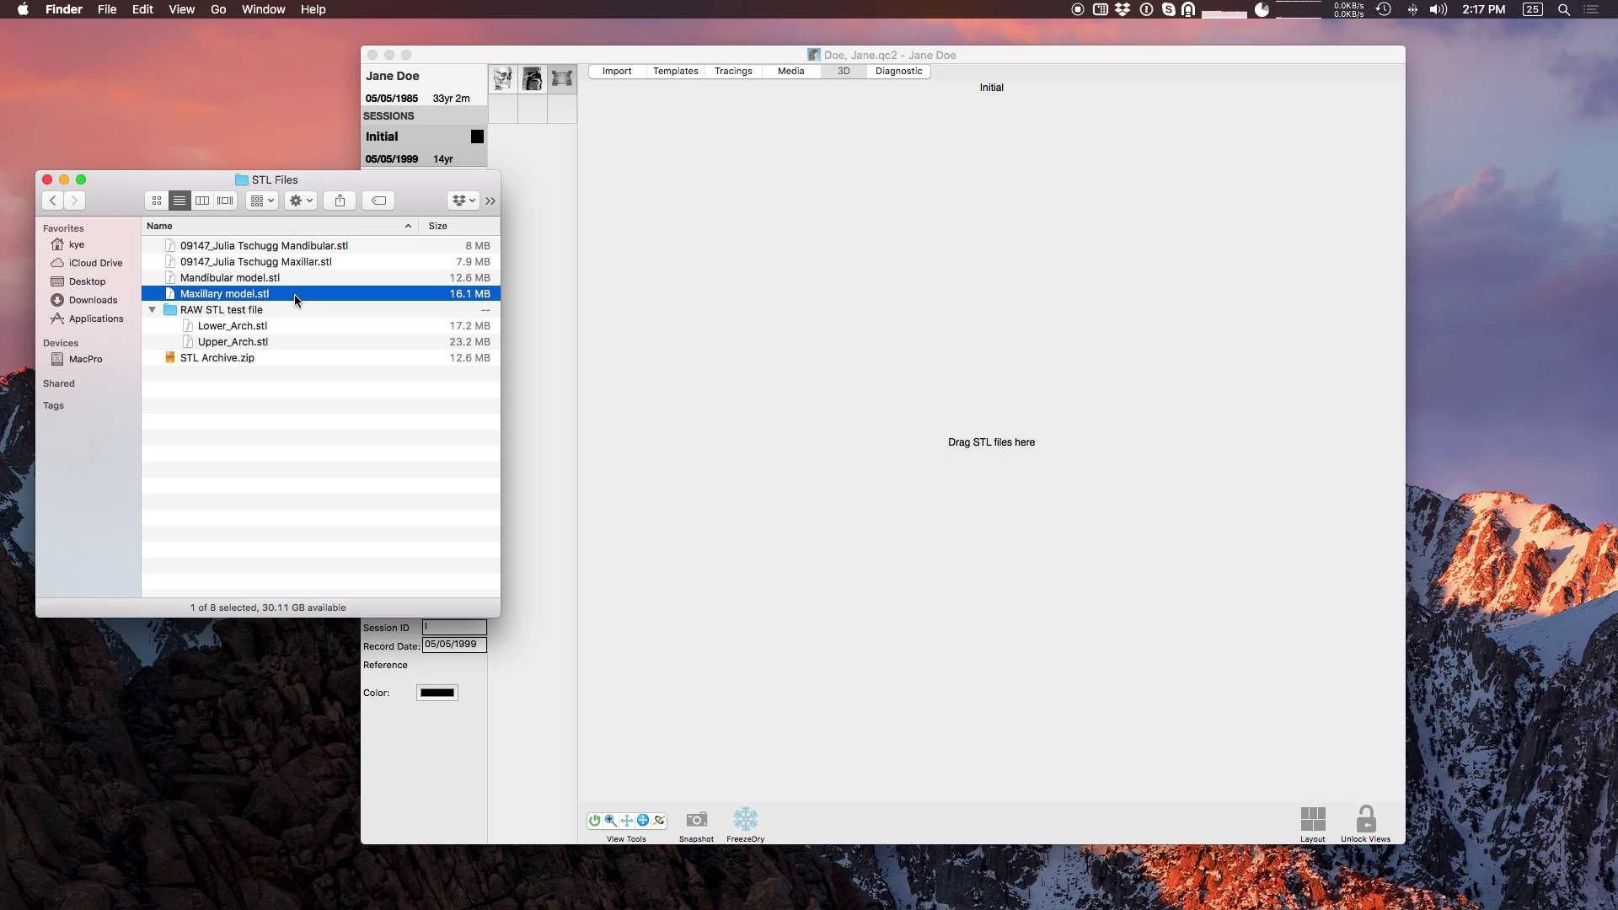
left_click_drag(239, 299, 855, 366)
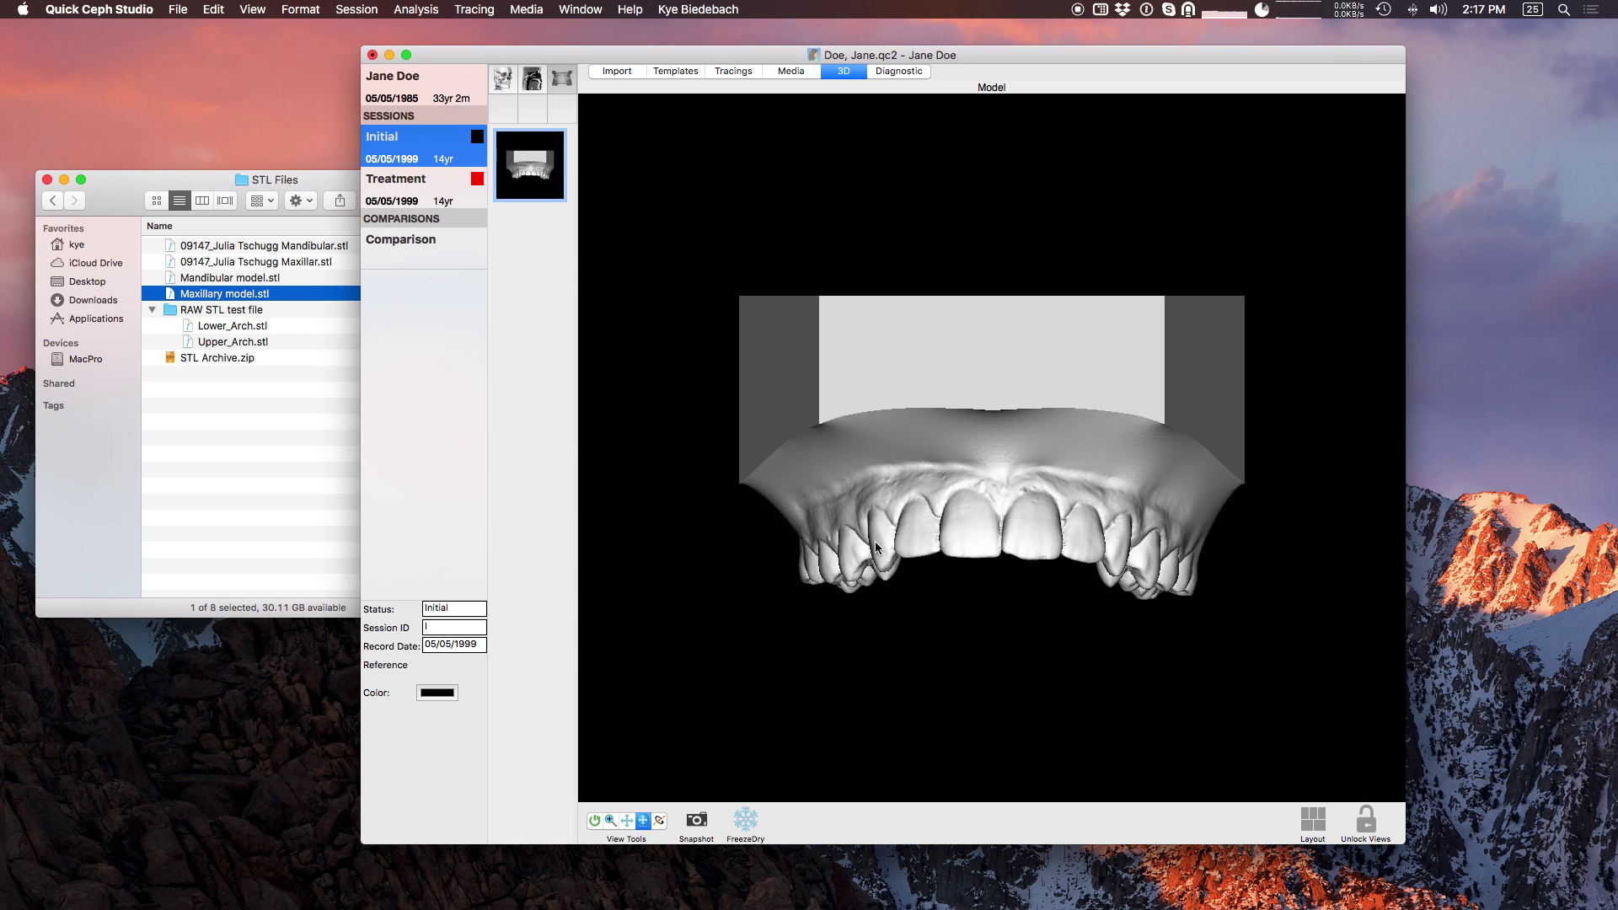
mouse_move(936, 510)
left_mouse_down()
mouse_move(918, 354)
mouse_move(917, 488)
left_mouse_up()
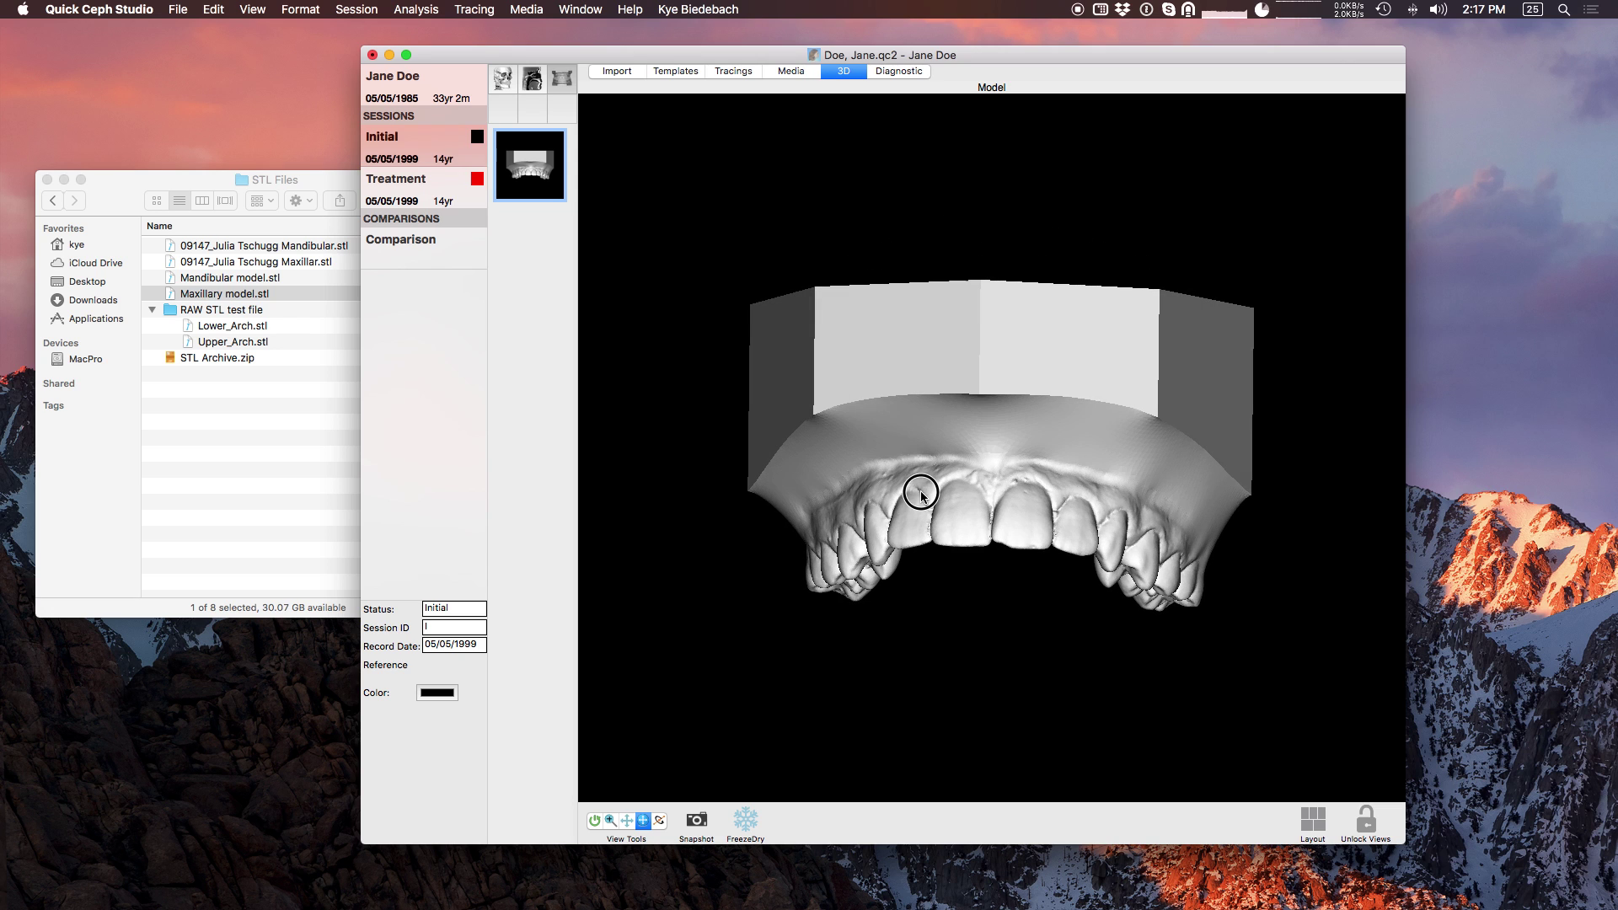
Add Mandibular model.stl to the Initial session as a separate model and rotate it to an occlusal view.
left_click_drag(250, 283, 782, 430)
left_click(536, 181)
left_click_drag(776, 336, 654, 275)
left_click(534, 243)
left_click_drag(1032, 378, 975, 577)
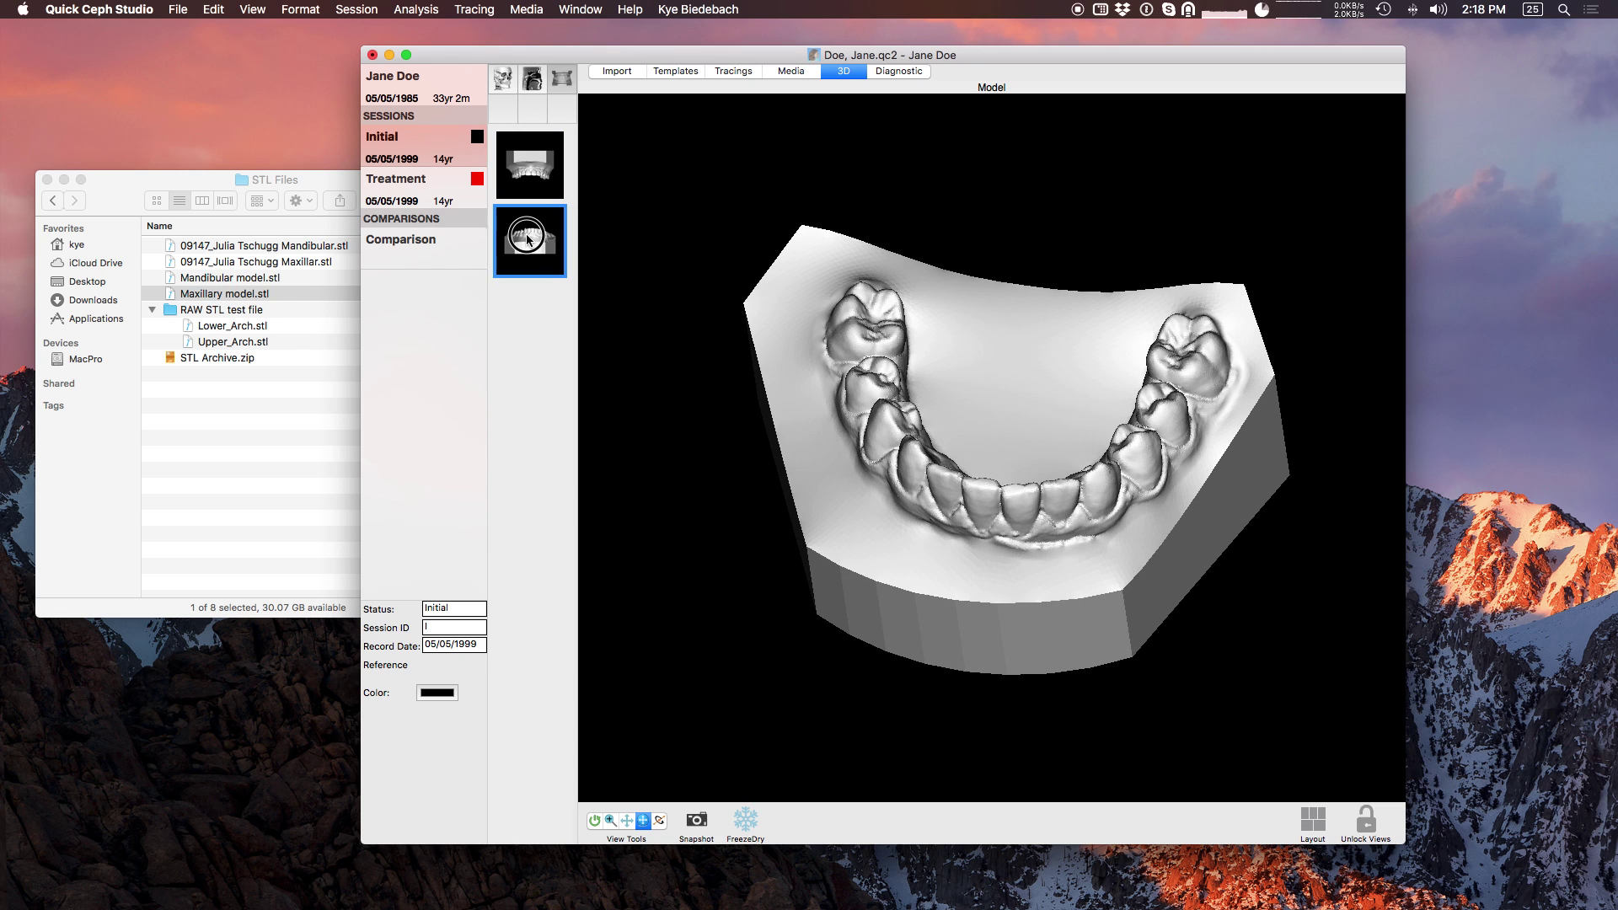
Delete the separately imported mandibular and maxillary models from the Initial session.
left_click(536, 178)
left_click(541, 255)
left_click(218, 11)
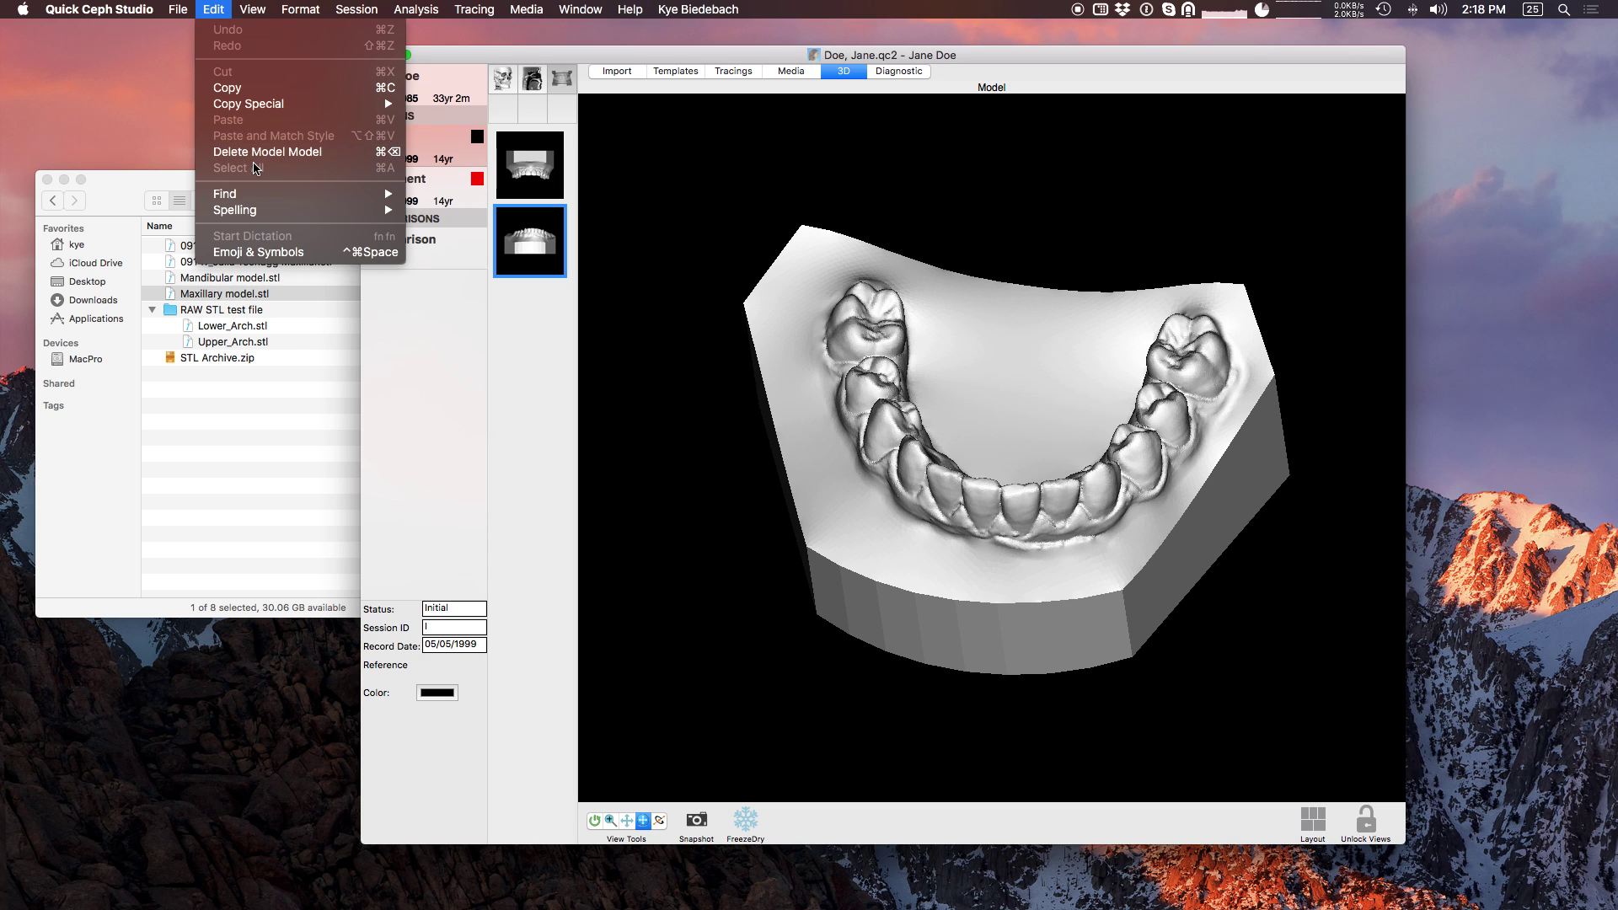
left_click(278, 150)
key("Return")
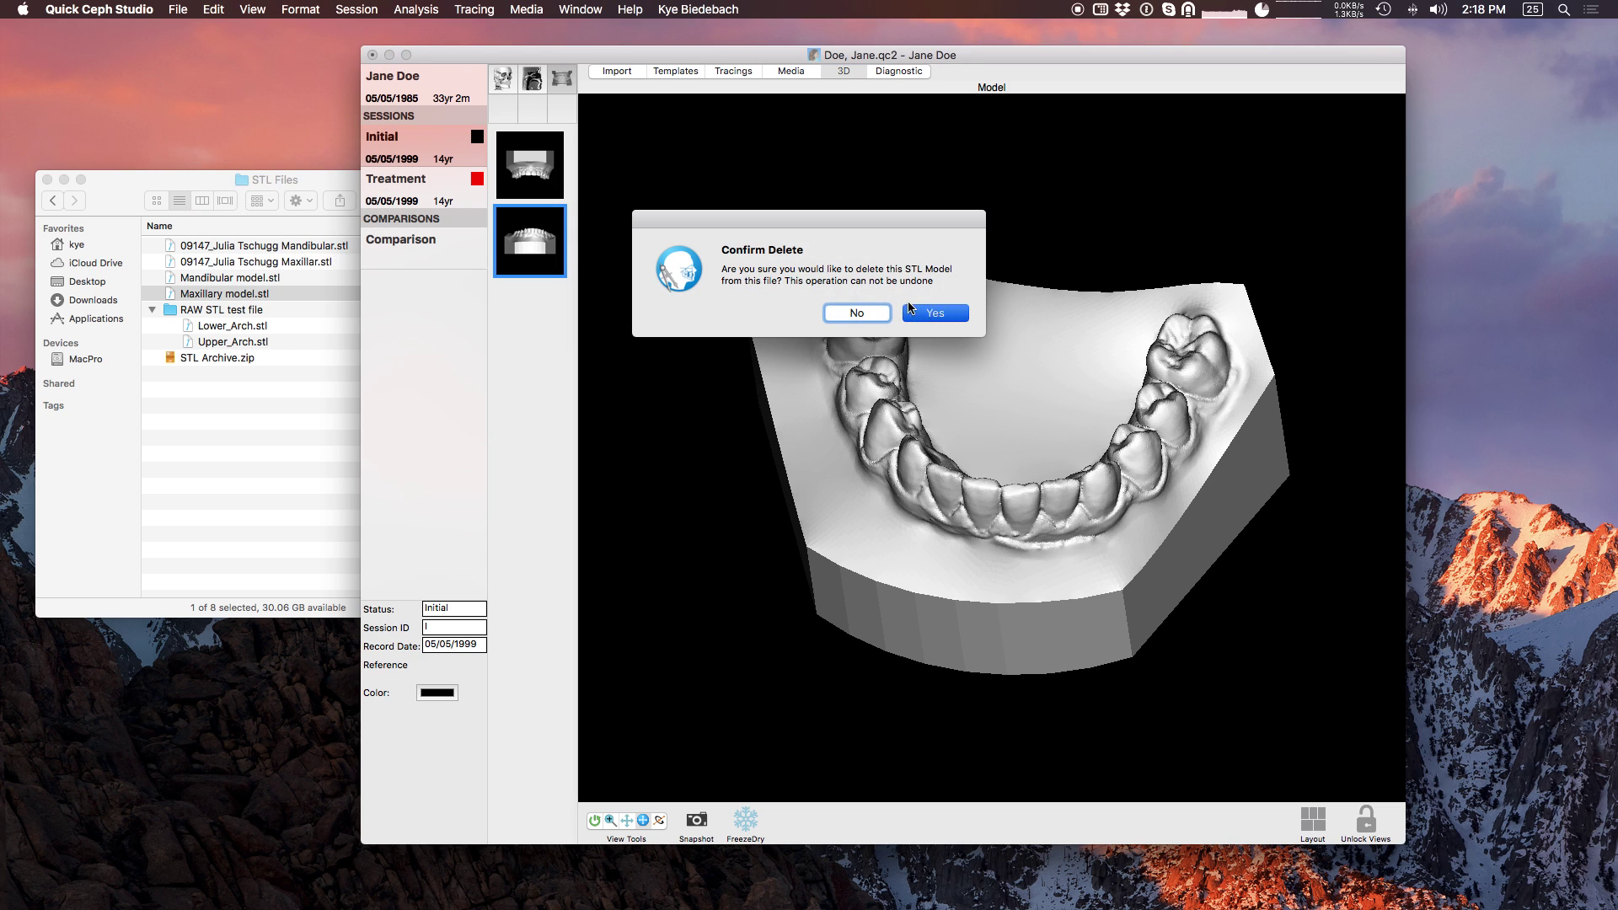
left_click(213, 9)
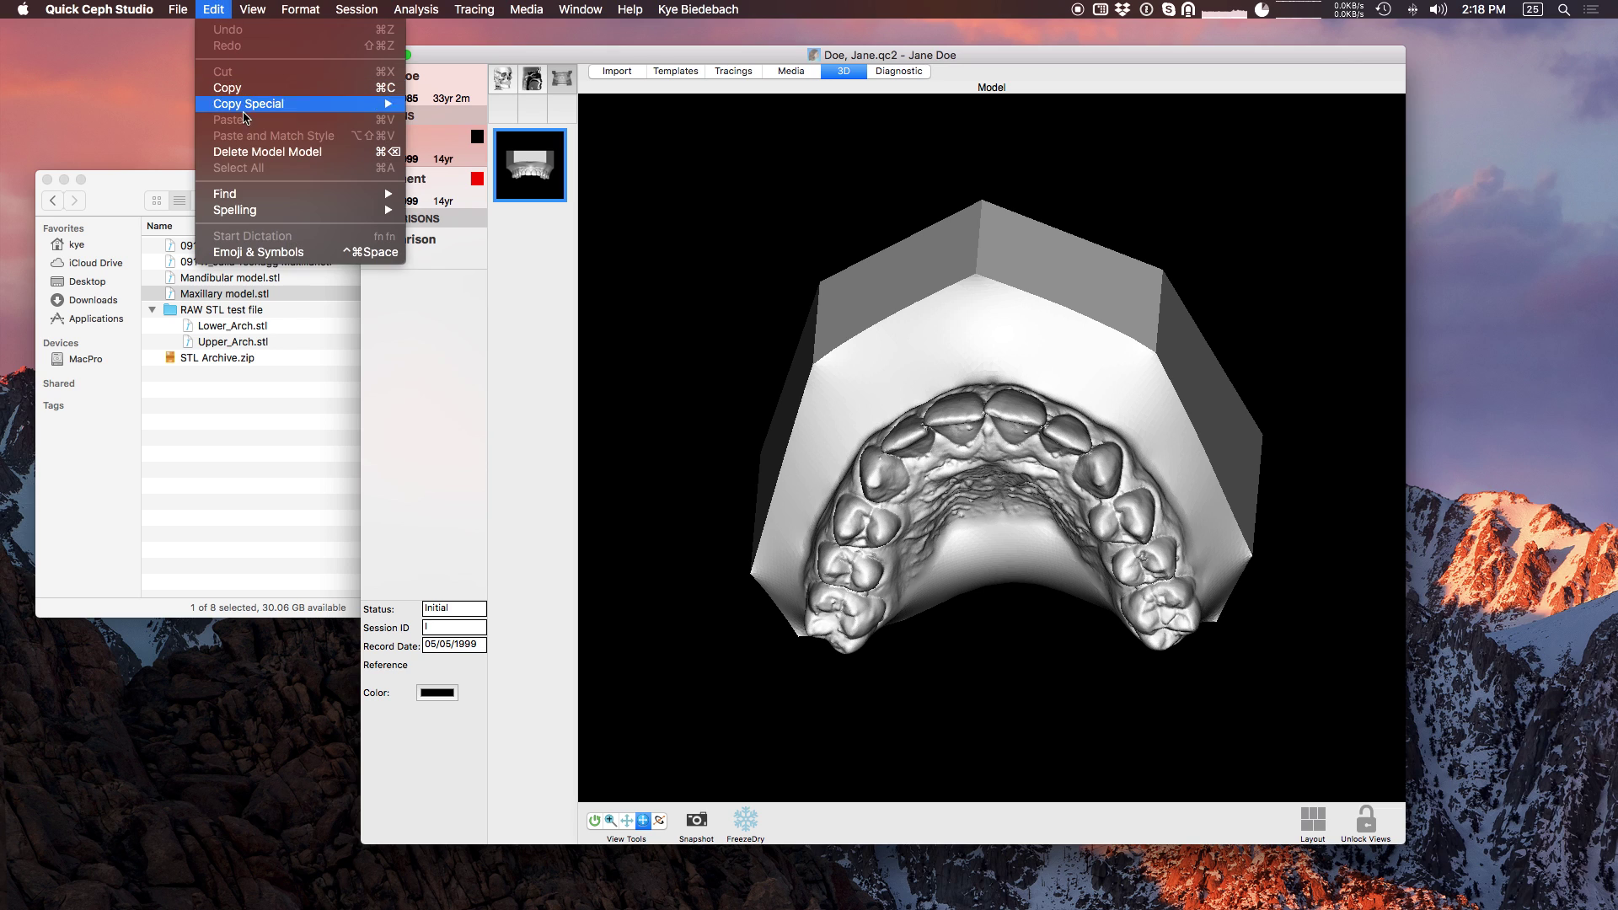
left_click(263, 153)
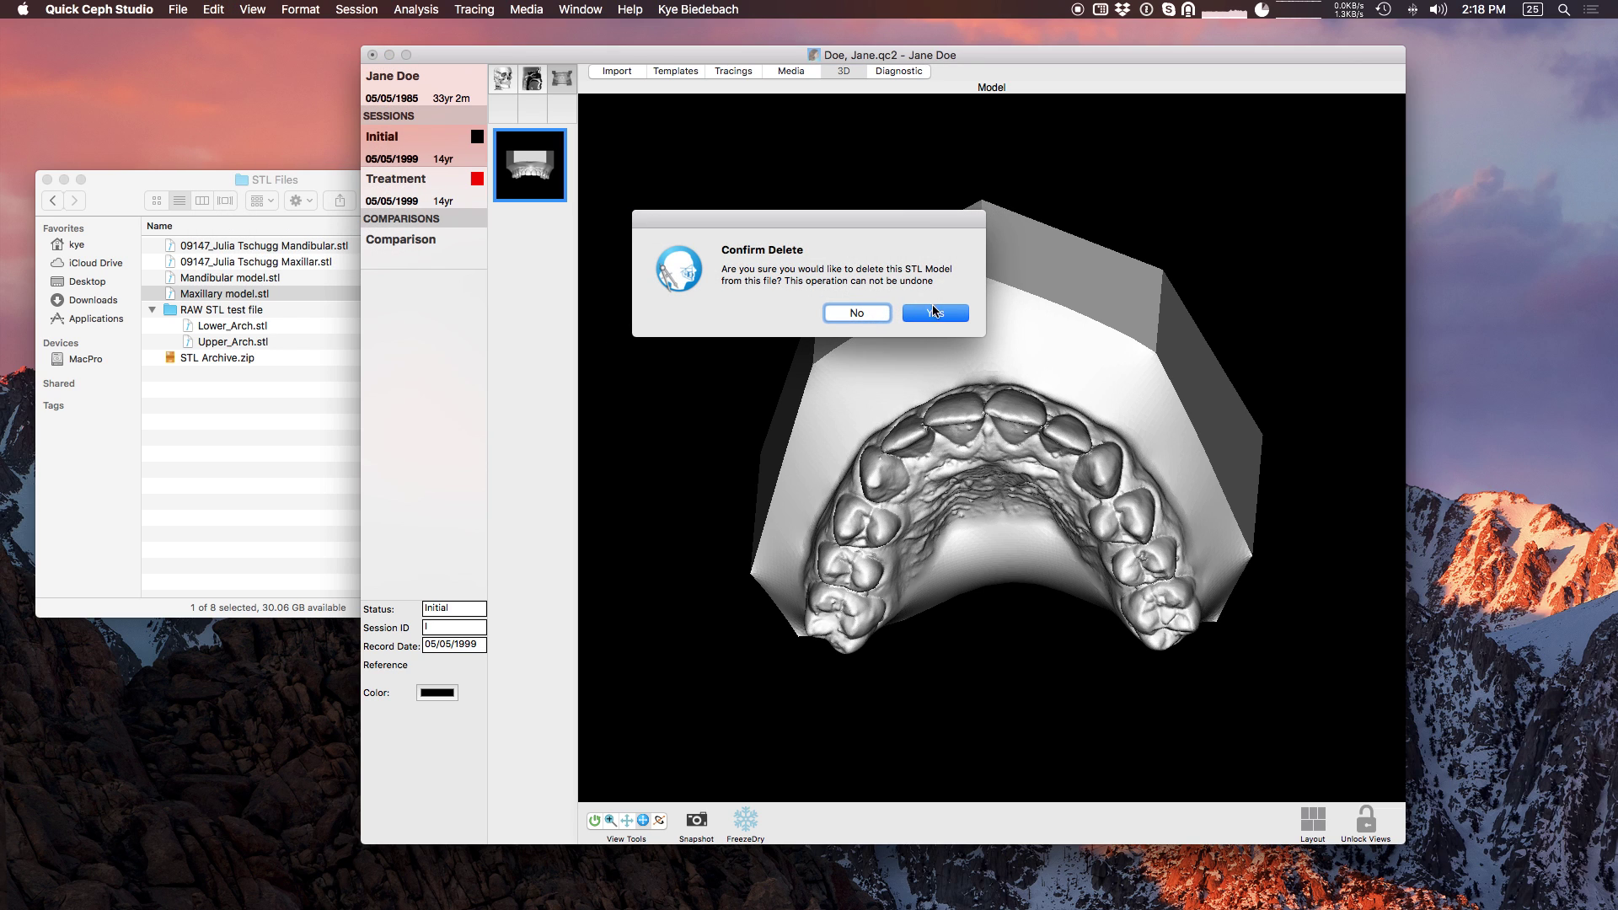
left_click(937, 311)
Import Mandibular model.stl and Maxillary model.stl together from the STL Files folder in Finder into the Initial session.
left_click(174, 188)
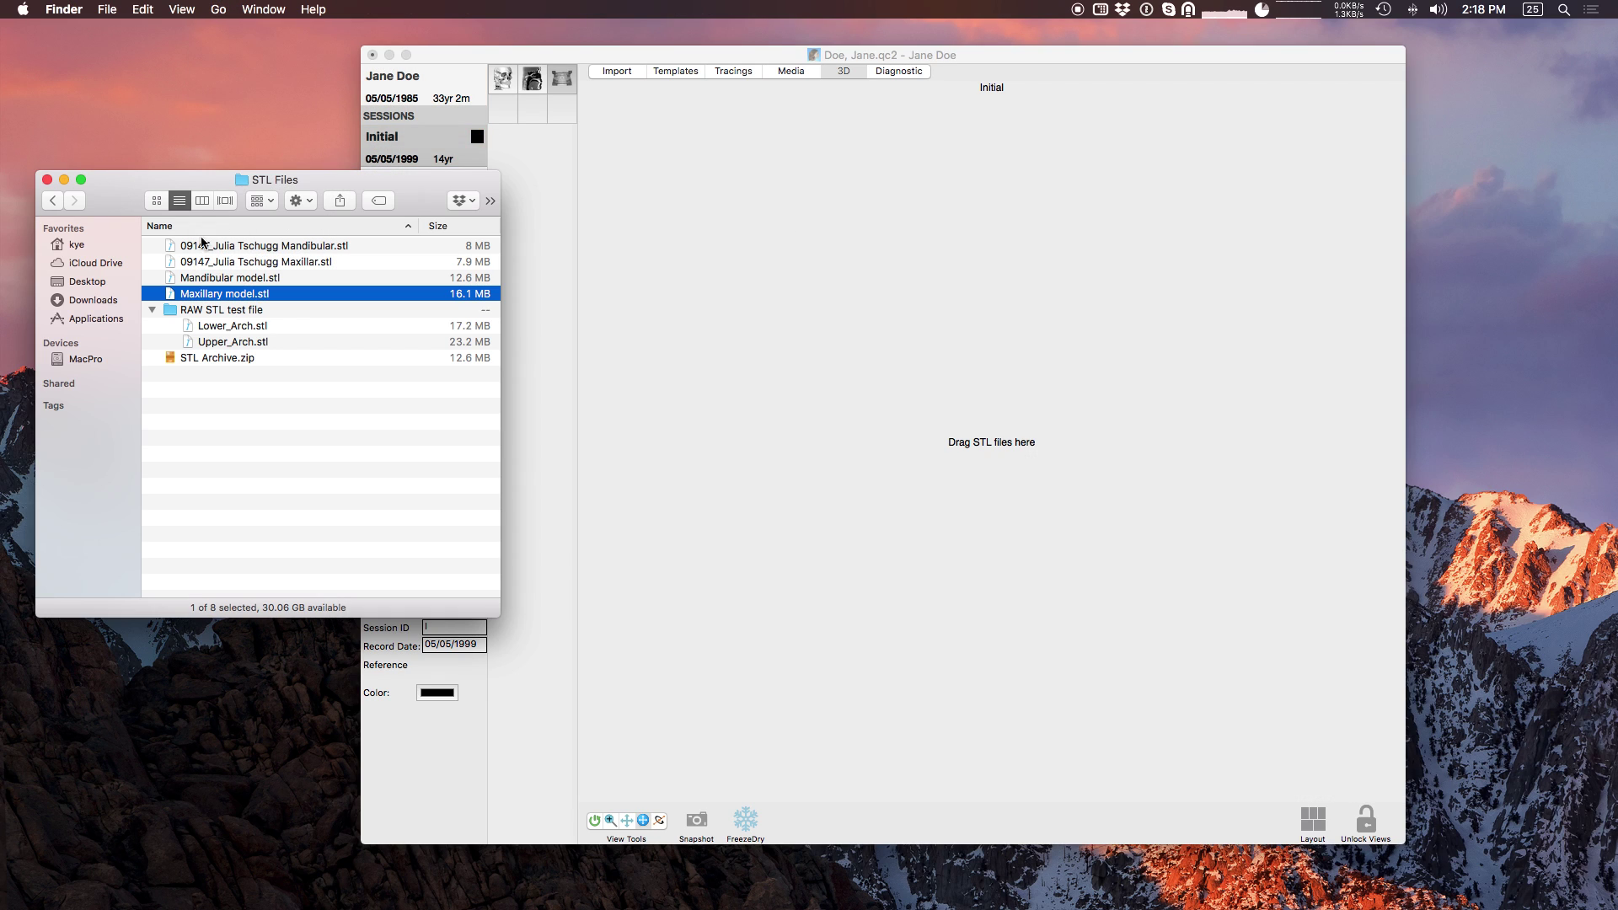
left_click(290, 278, "shift")
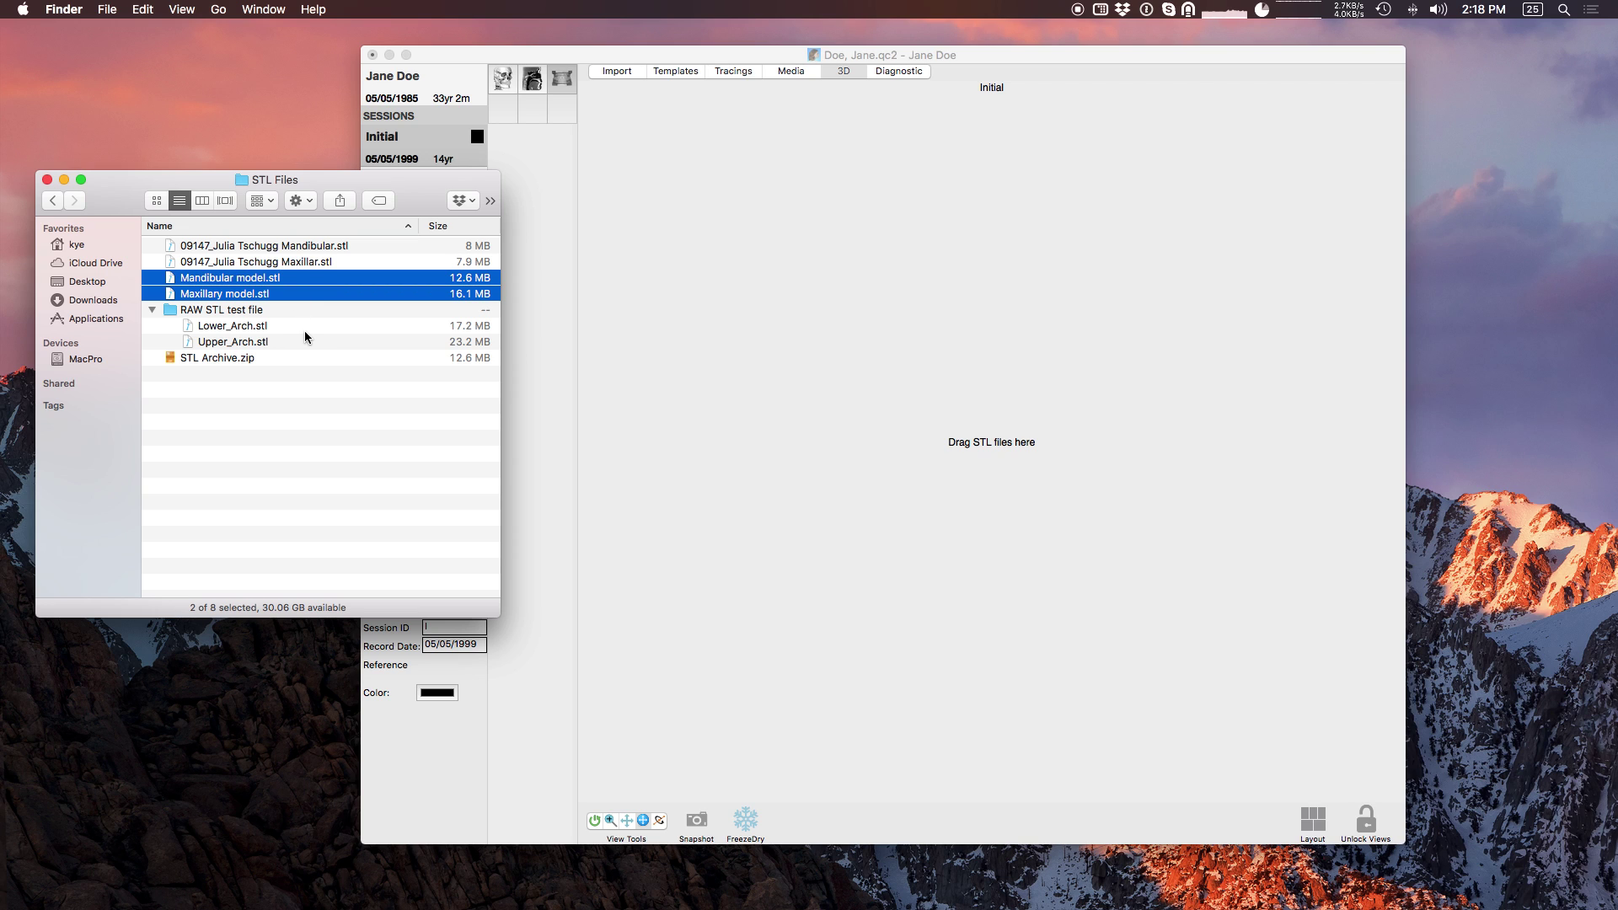
left_click_drag(243, 278, 932, 338)
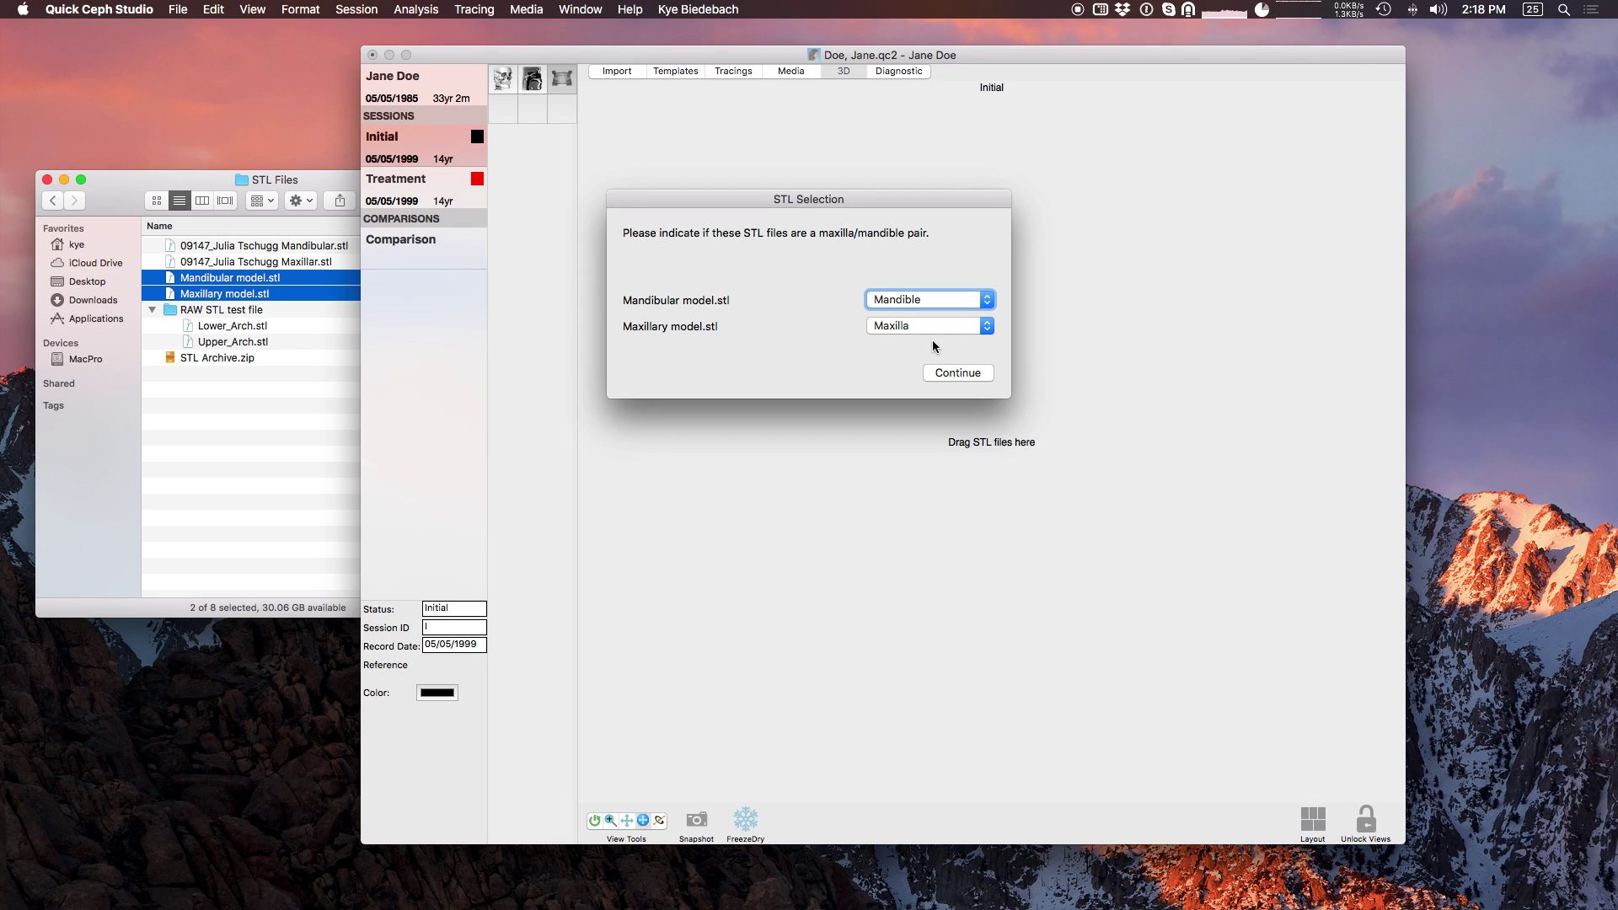
Assign Mandibular model.stl as Mandible and Maxillary model.stl as Maxilla, and continue the paired import.
left_click(944, 306)
left_click(944, 300)
left_click(948, 327)
left_click(944, 331)
left_click(896, 302)
left_click(894, 285)
left_click(909, 303)
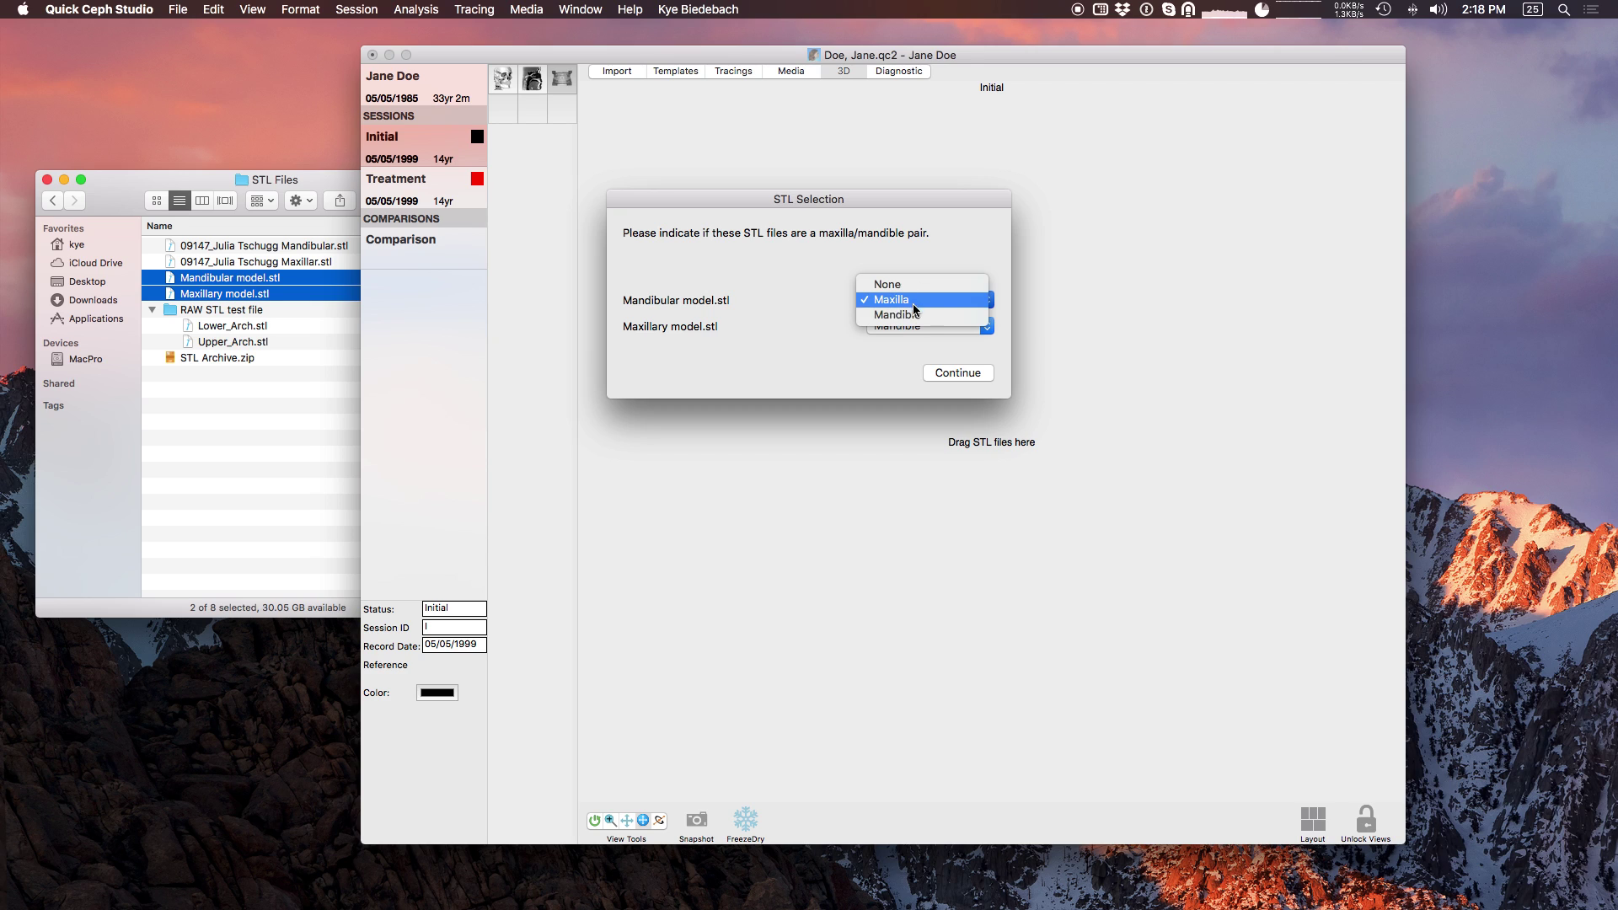
left_click(908, 320)
left_click(957, 372)
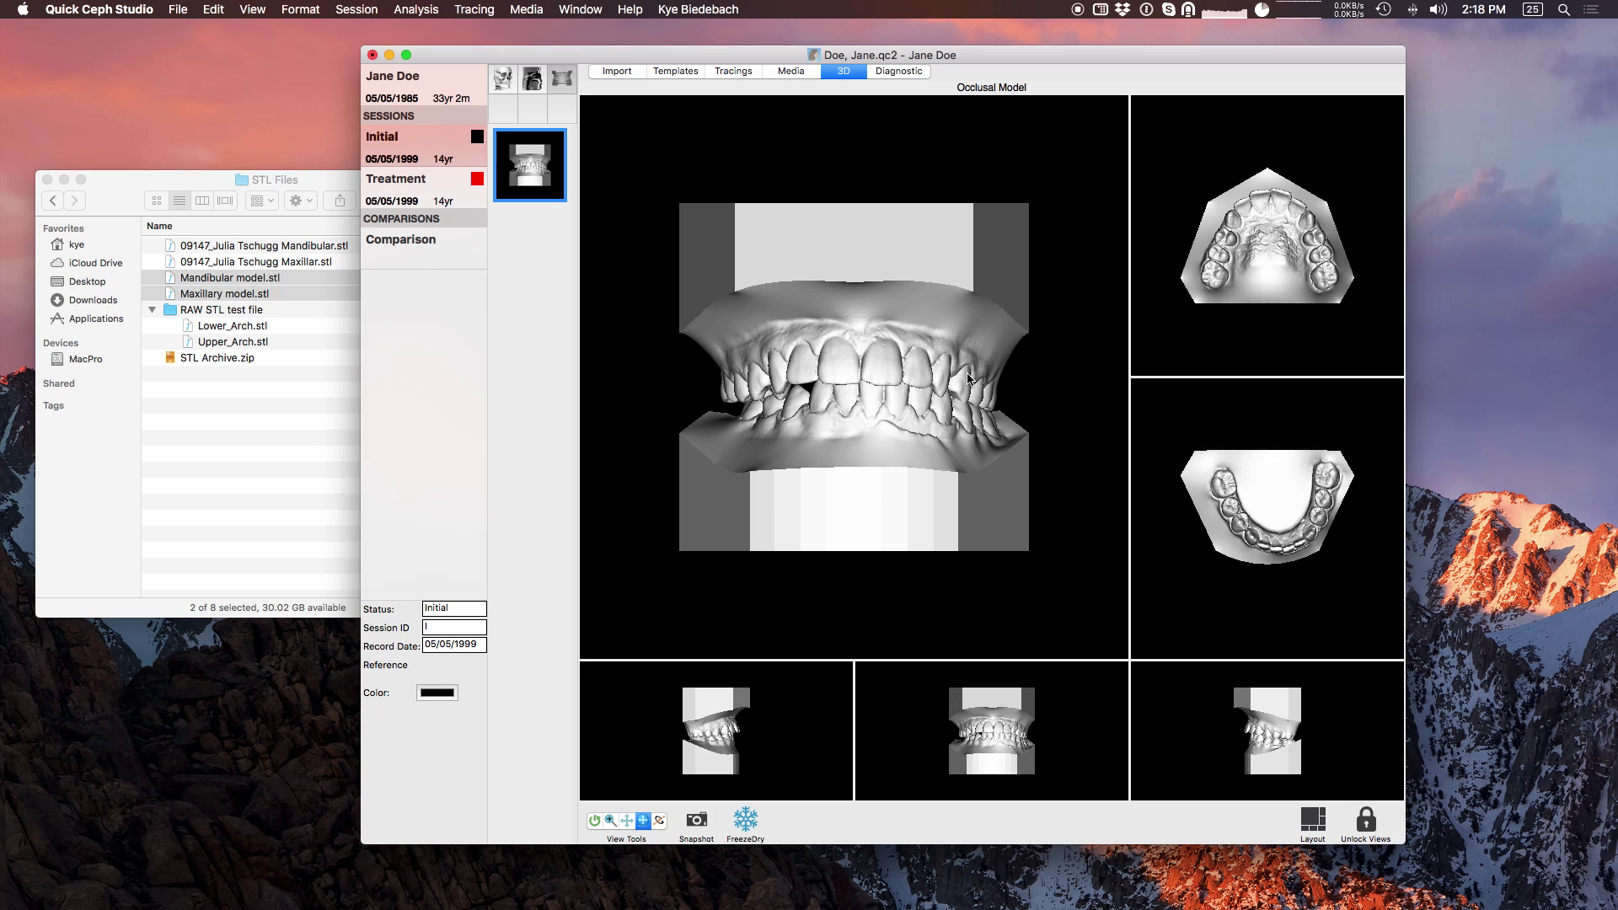
Inspect the paired occlusal model in its linked views by rotating, rolling and magnifying it.
left_click(867, 362)
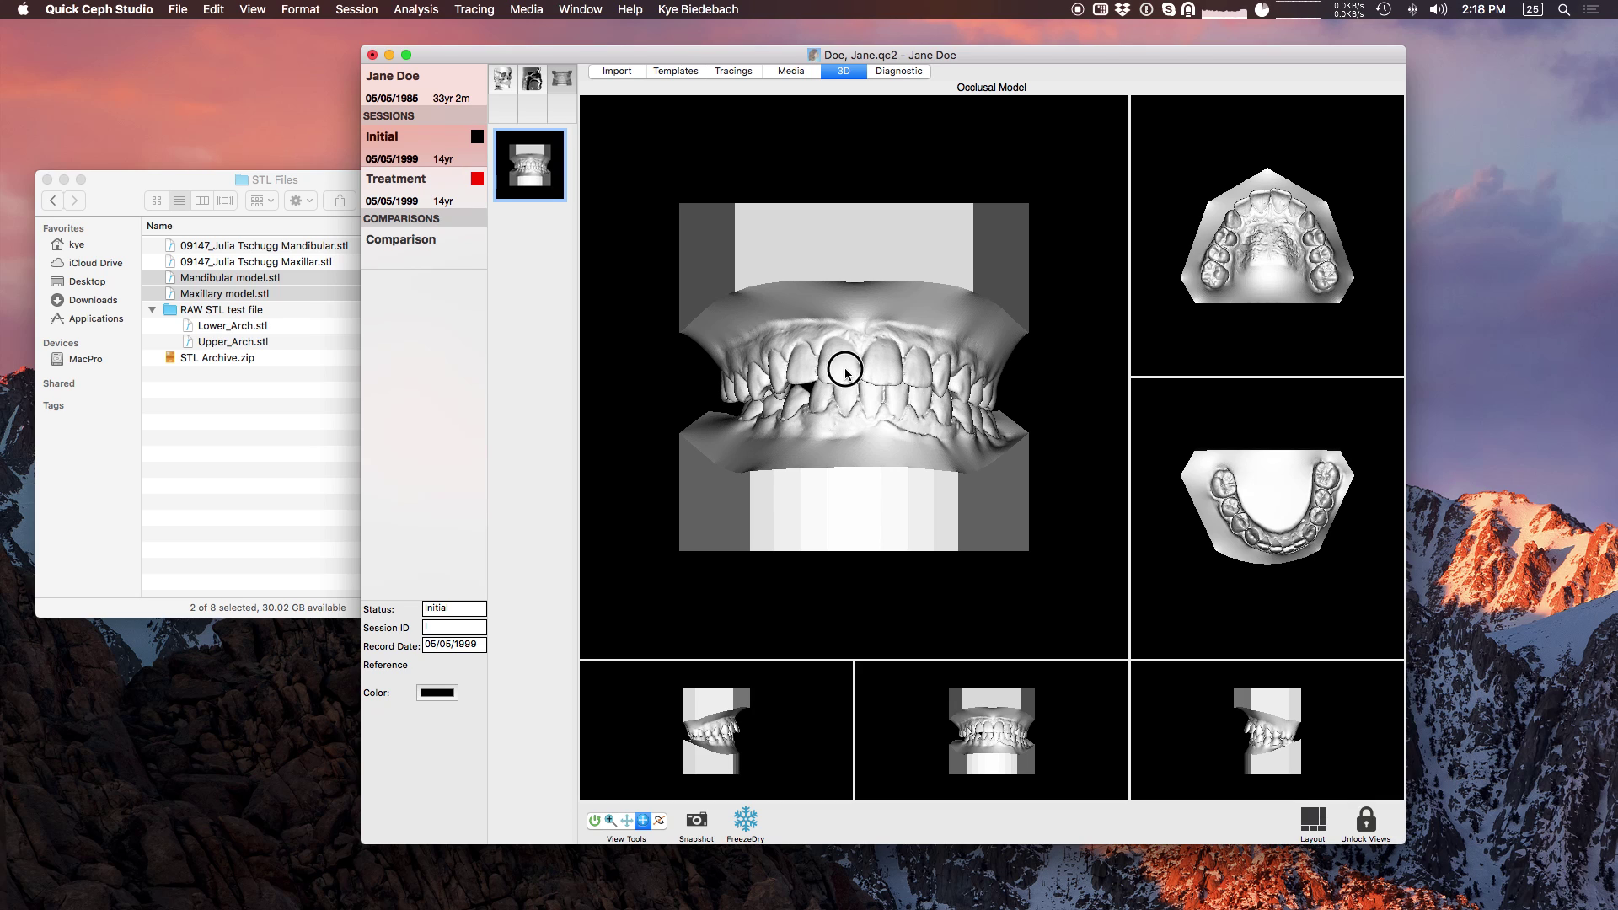
left_click_drag(935, 369, 871, 267)
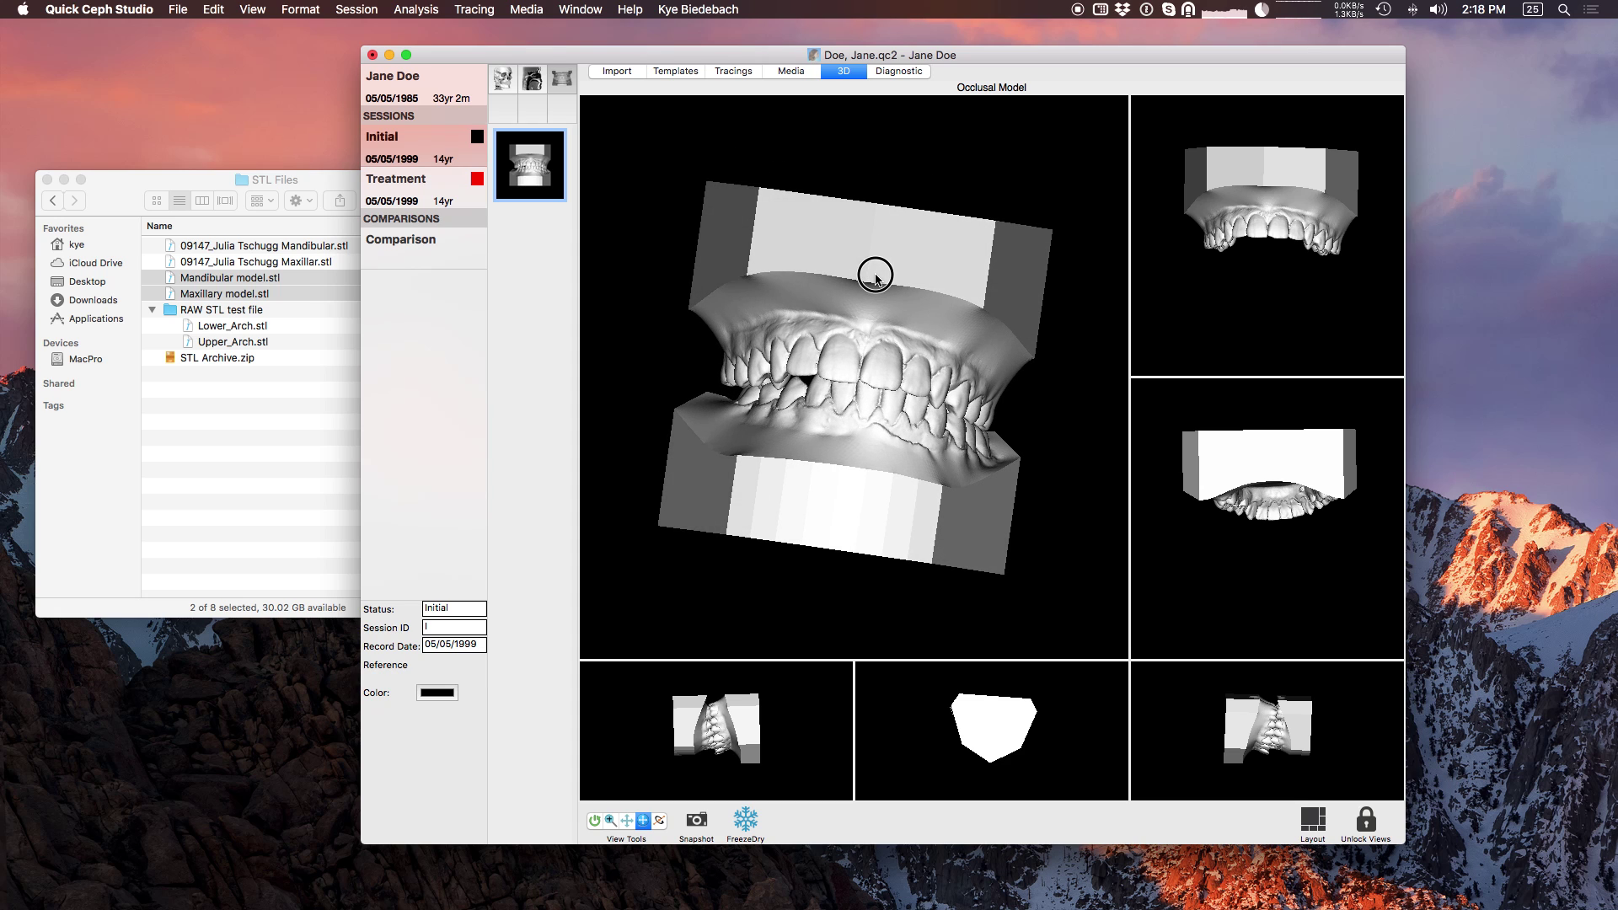
left_click(660, 820)
left_click_drag(857, 494, 869, 497)
left_click(610, 820)
left_click(949, 391)
left_click_drag(949, 391, 953, 286)
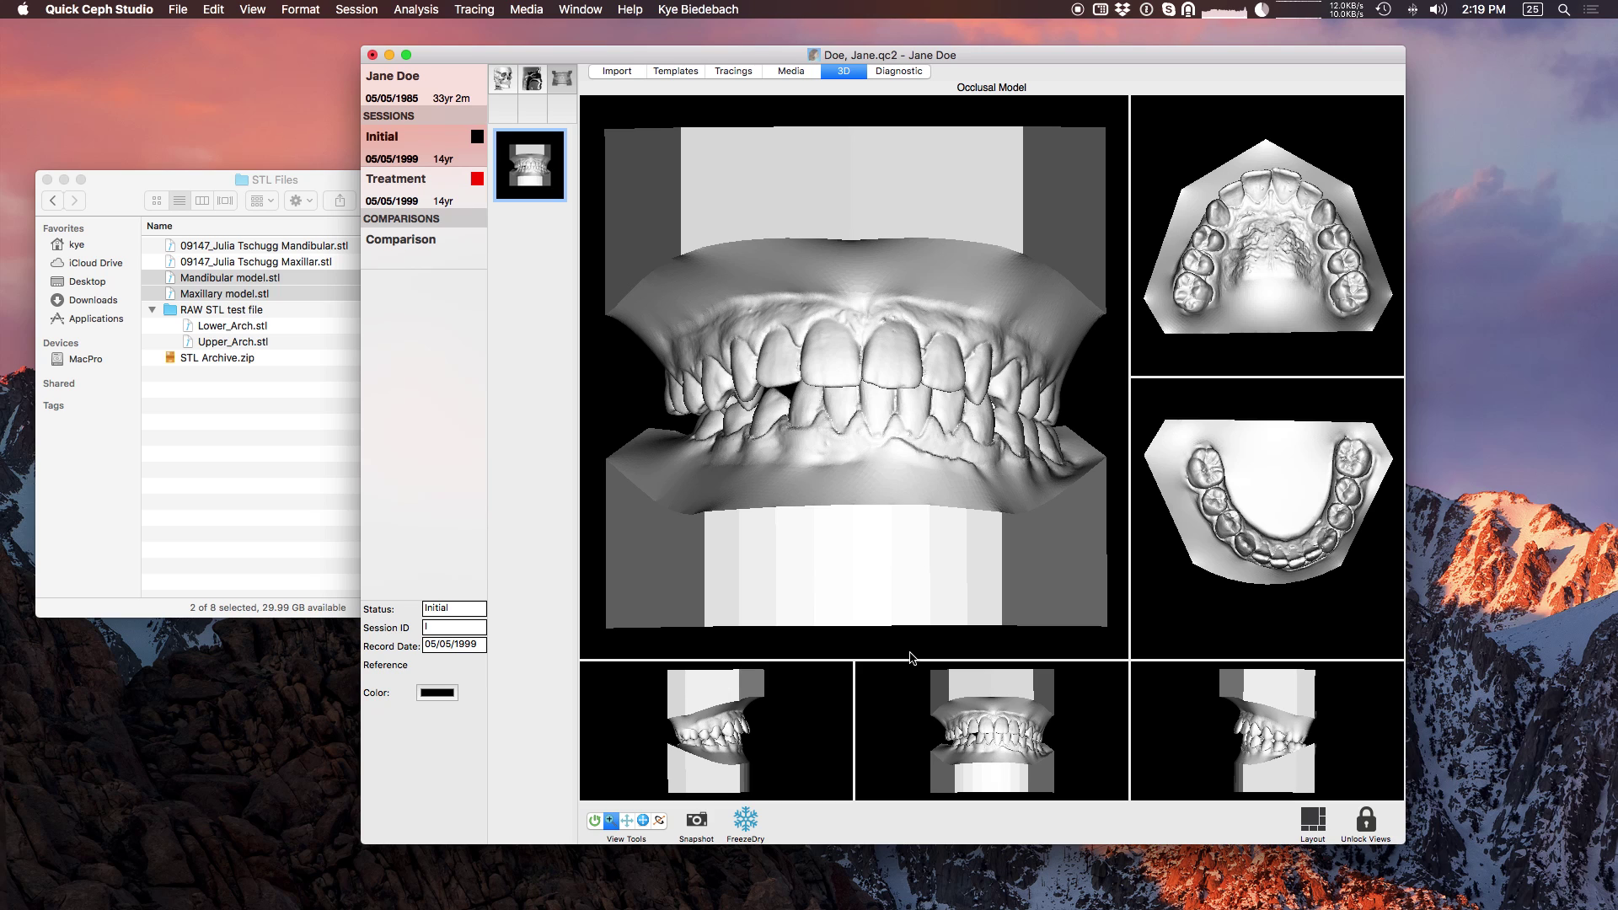
FreezeDry the occlusal model's views into the Master X-ray Gallery in place of the old cast photos.
left_click(622, 73)
left_click(564, 80)
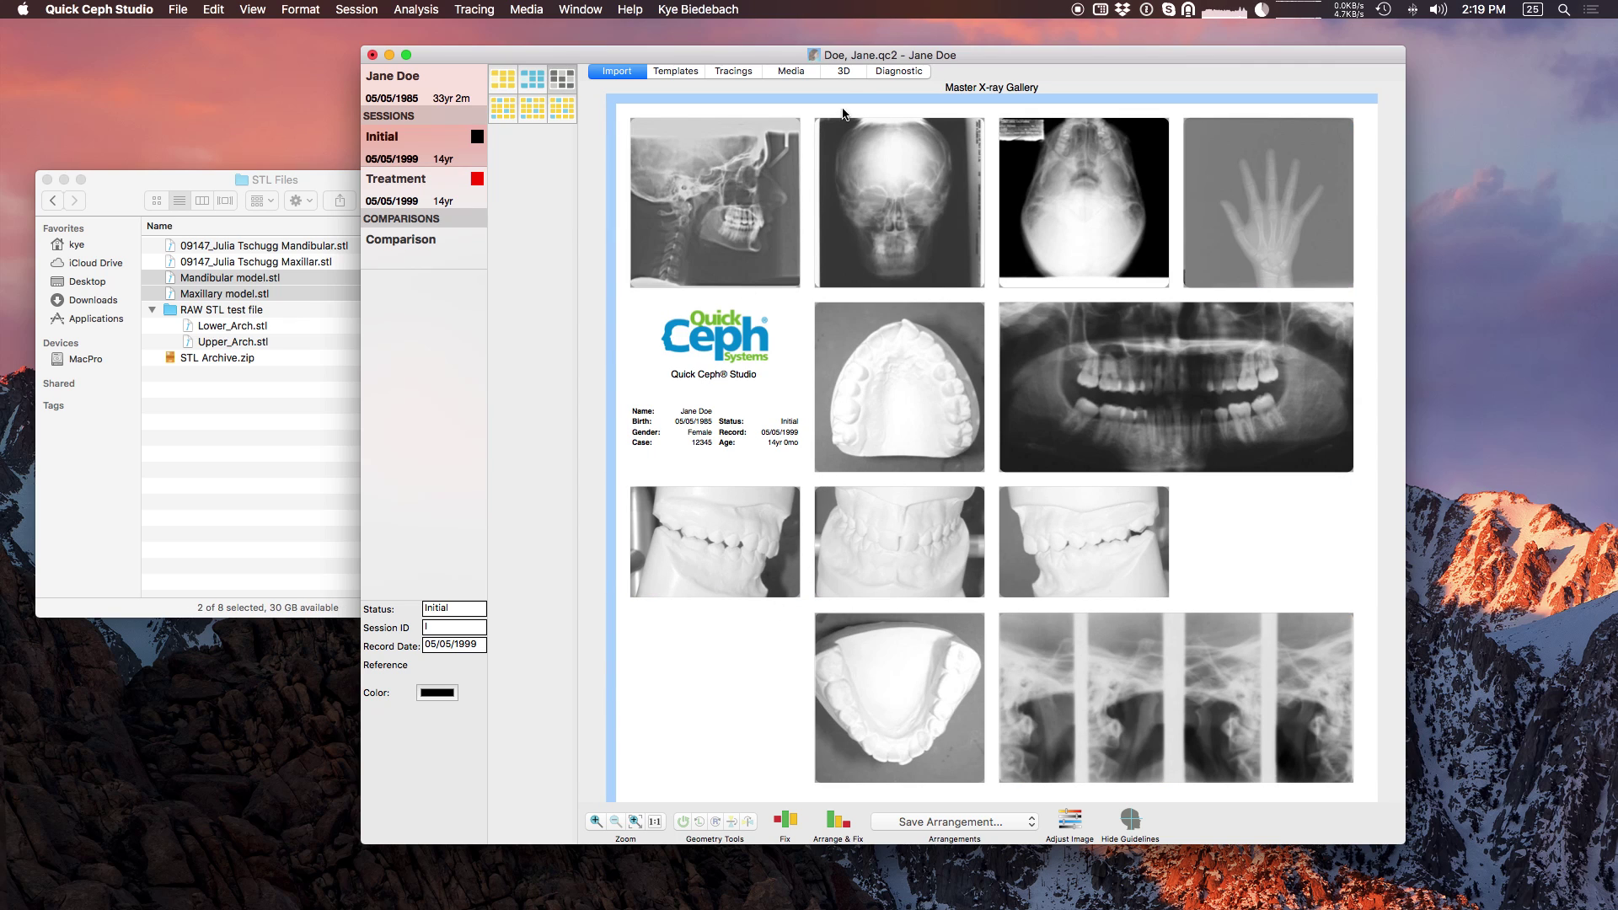
left_click(844, 72)
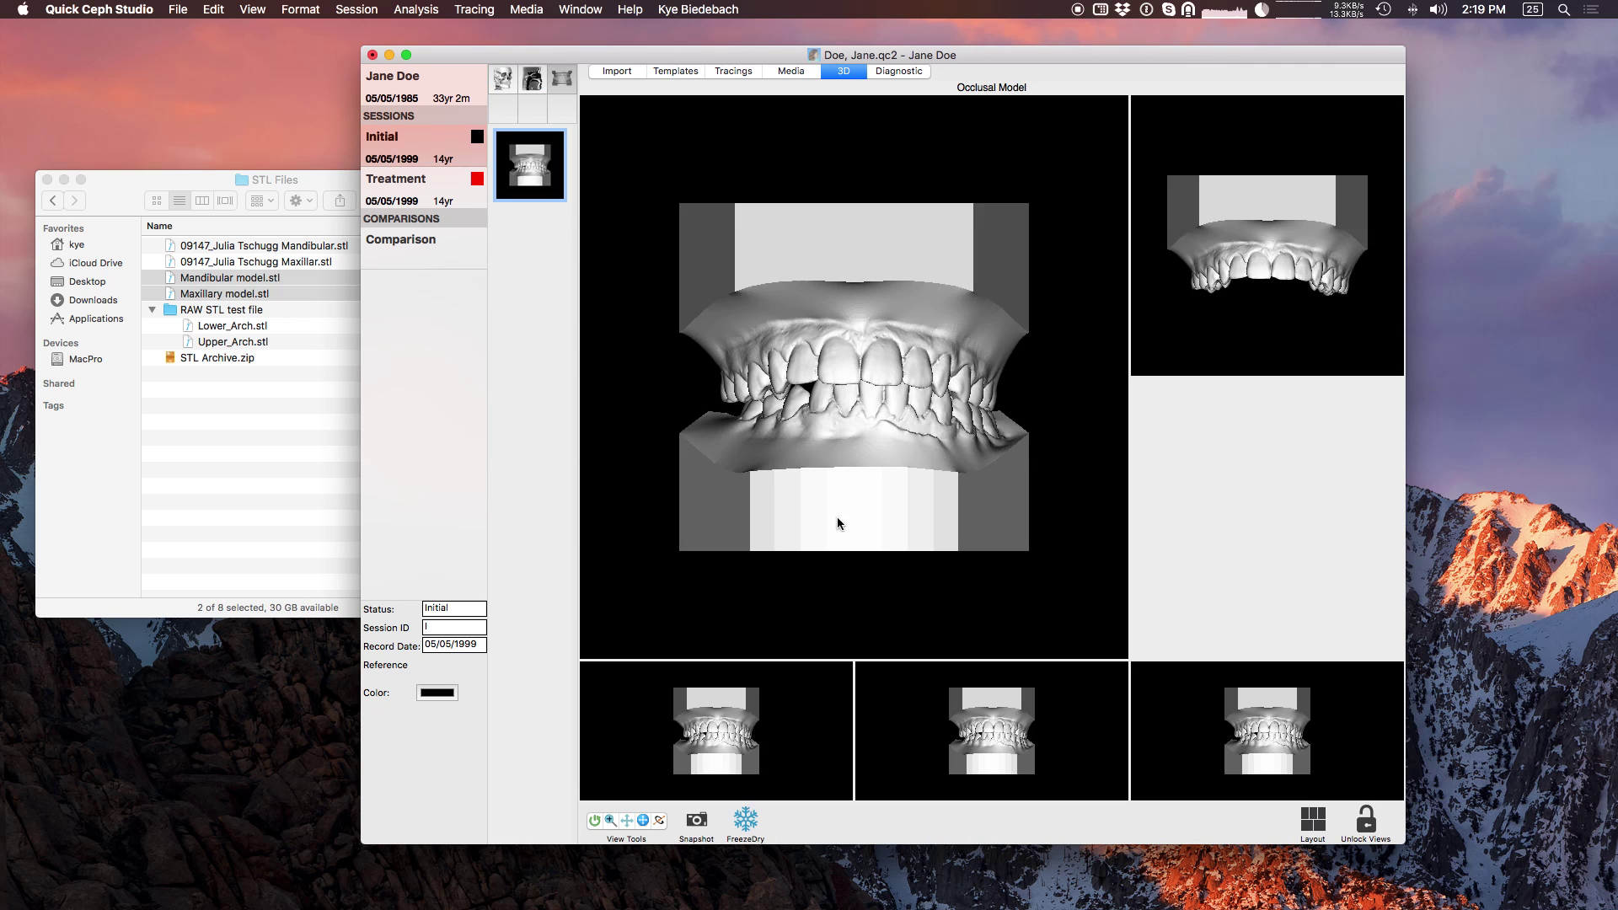
left_click(747, 820)
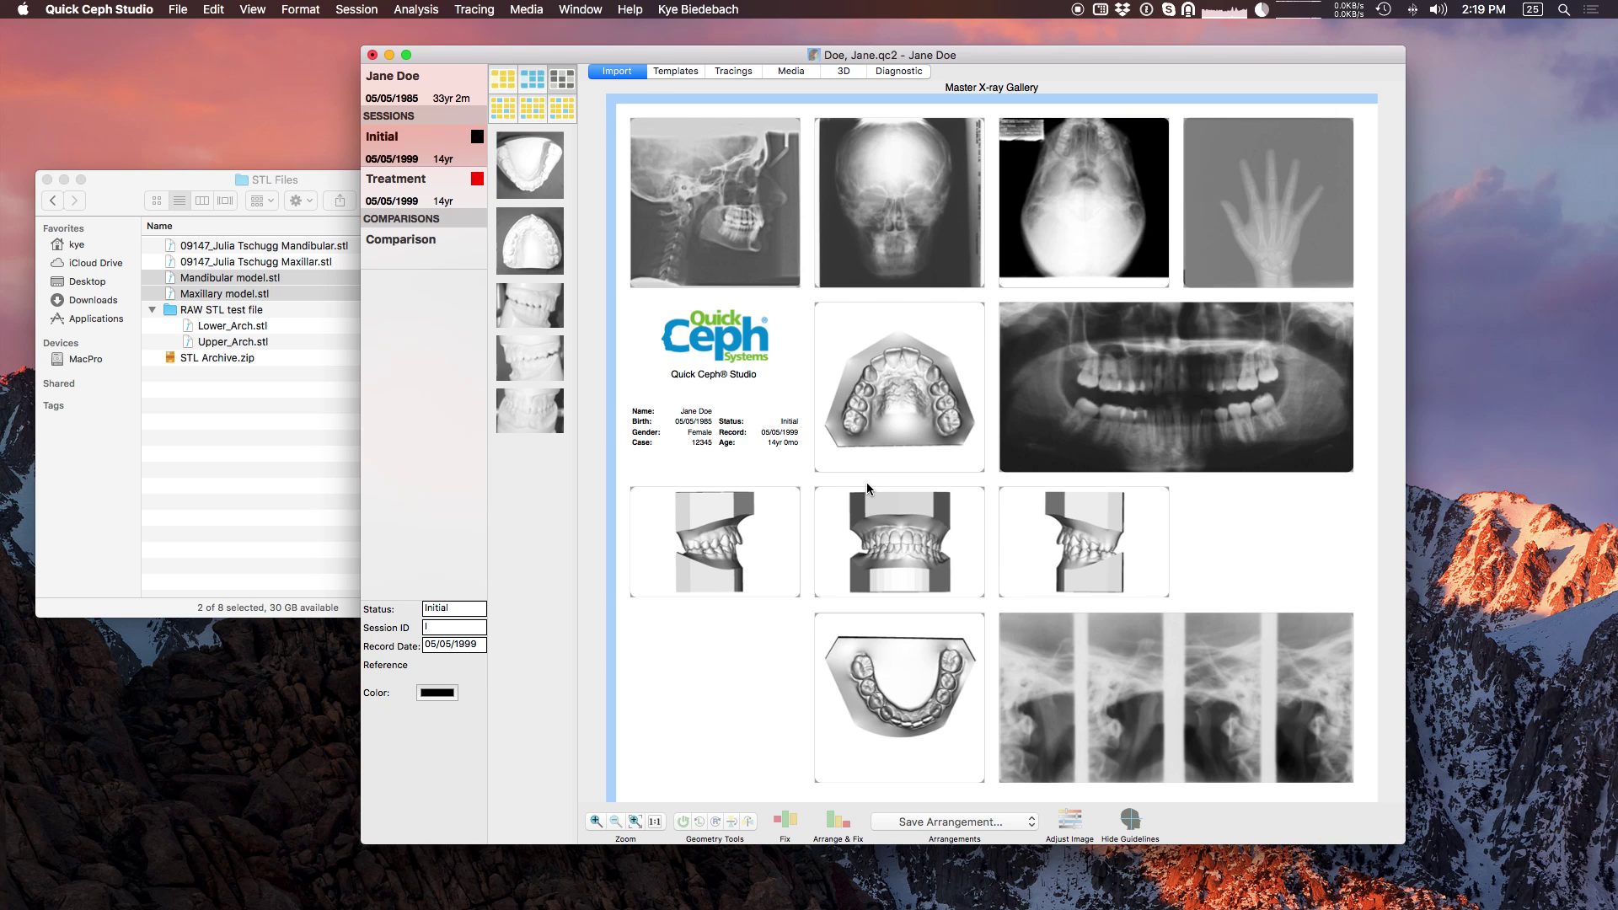
Enlarge the upper and lower occlusal model images in the gallery to fill the width of their frames.
left_click(897, 414)
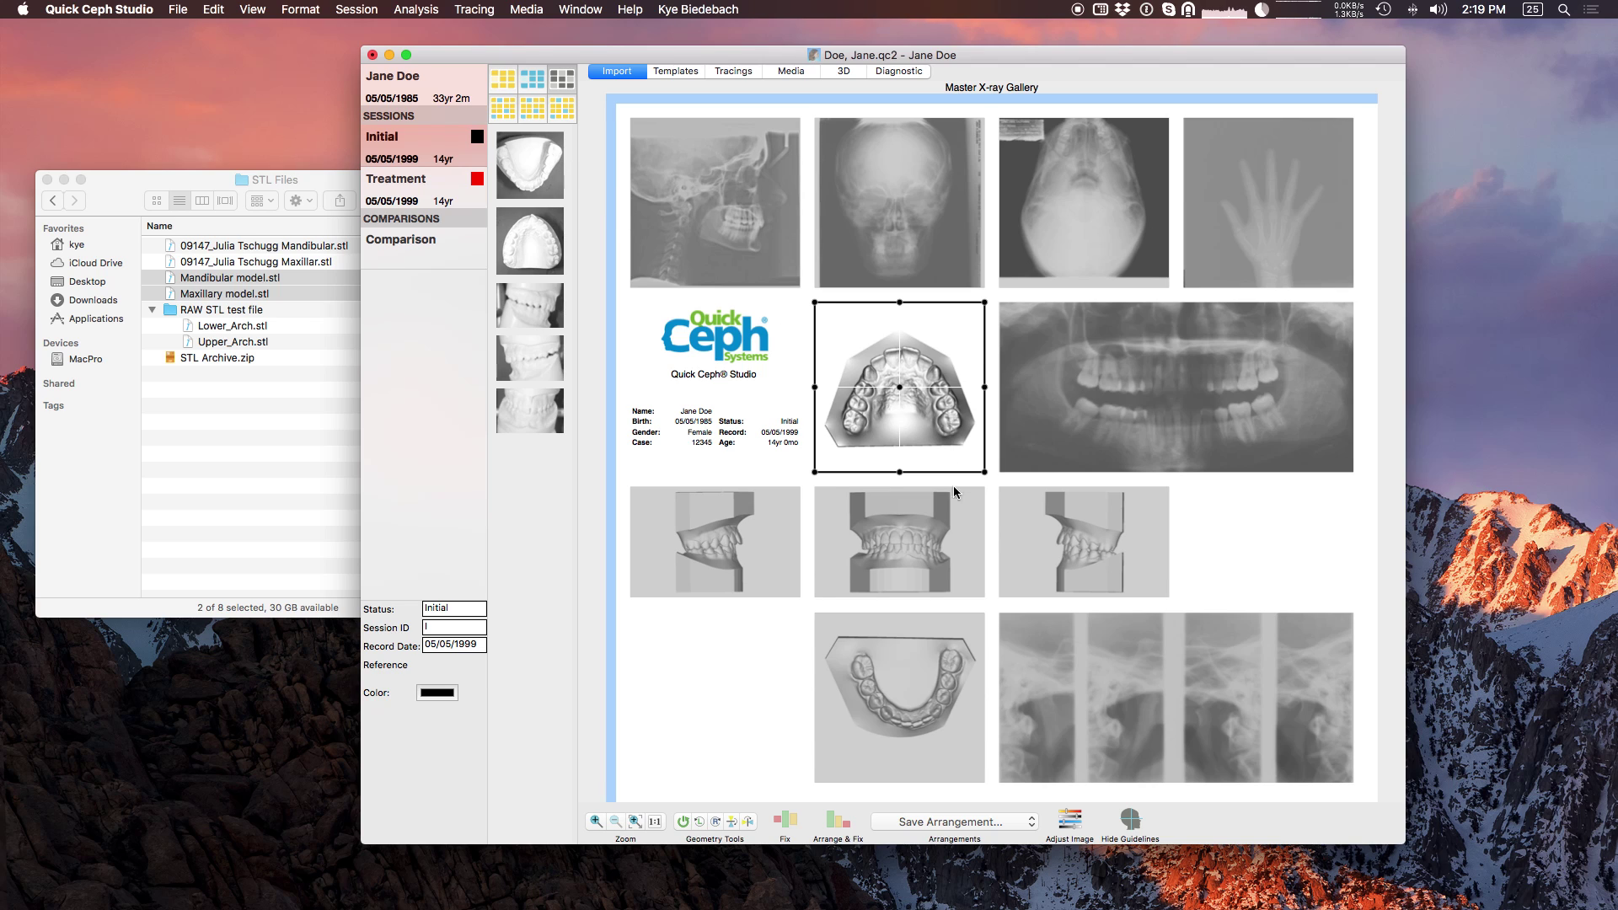
left_click(963, 536)
left_click(954, 426)
left_click(948, 653)
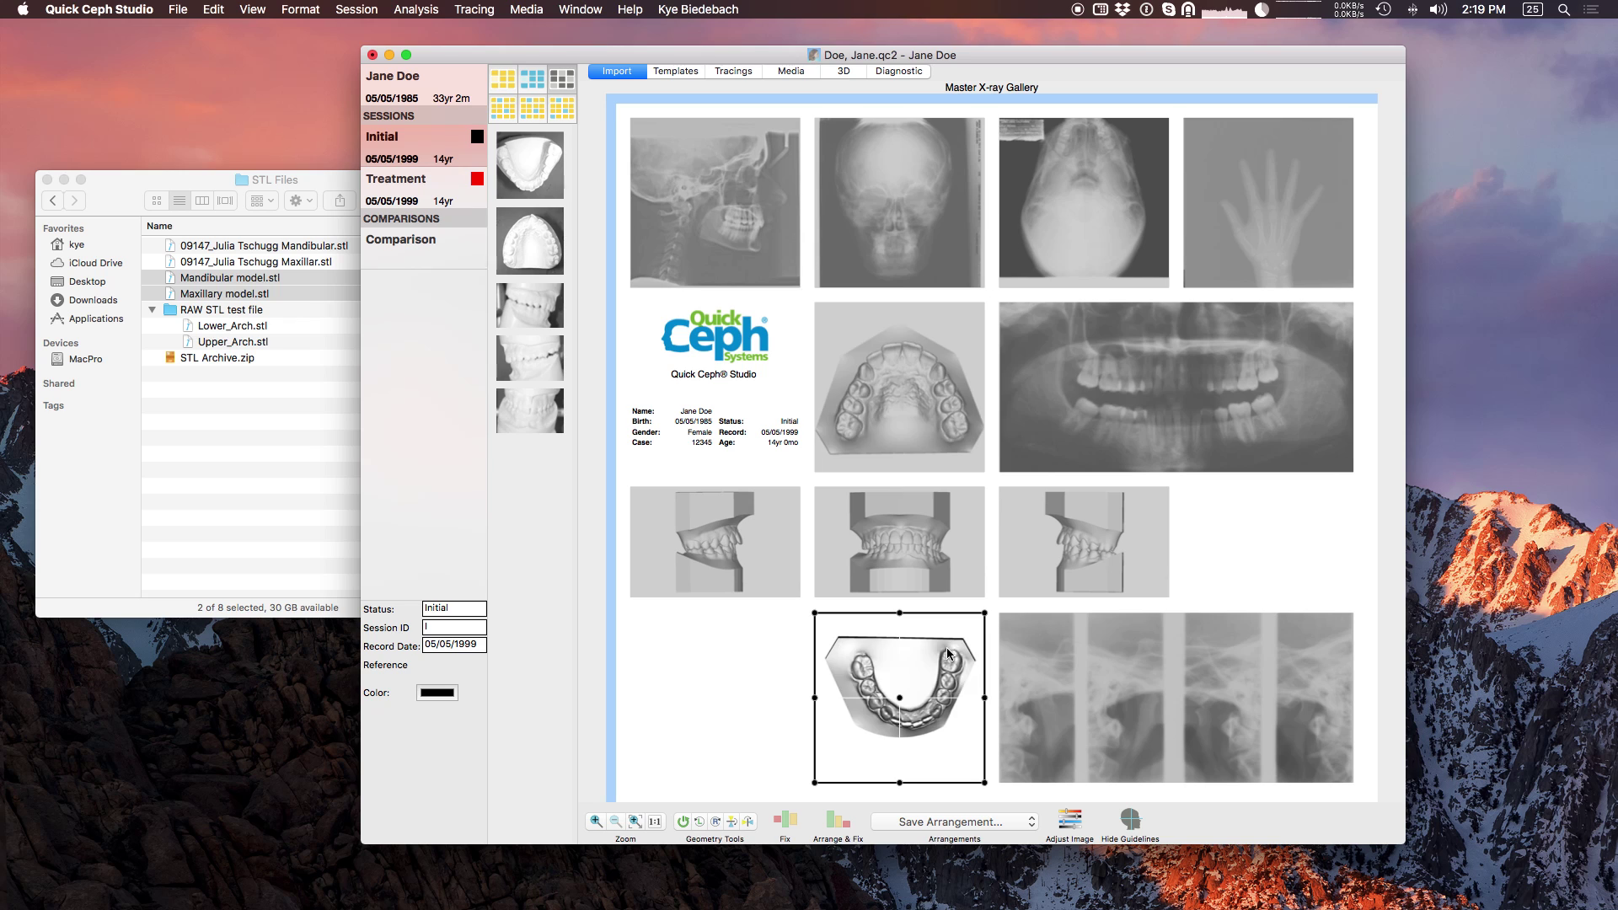
left_click_drag(984, 611, 997, 607)
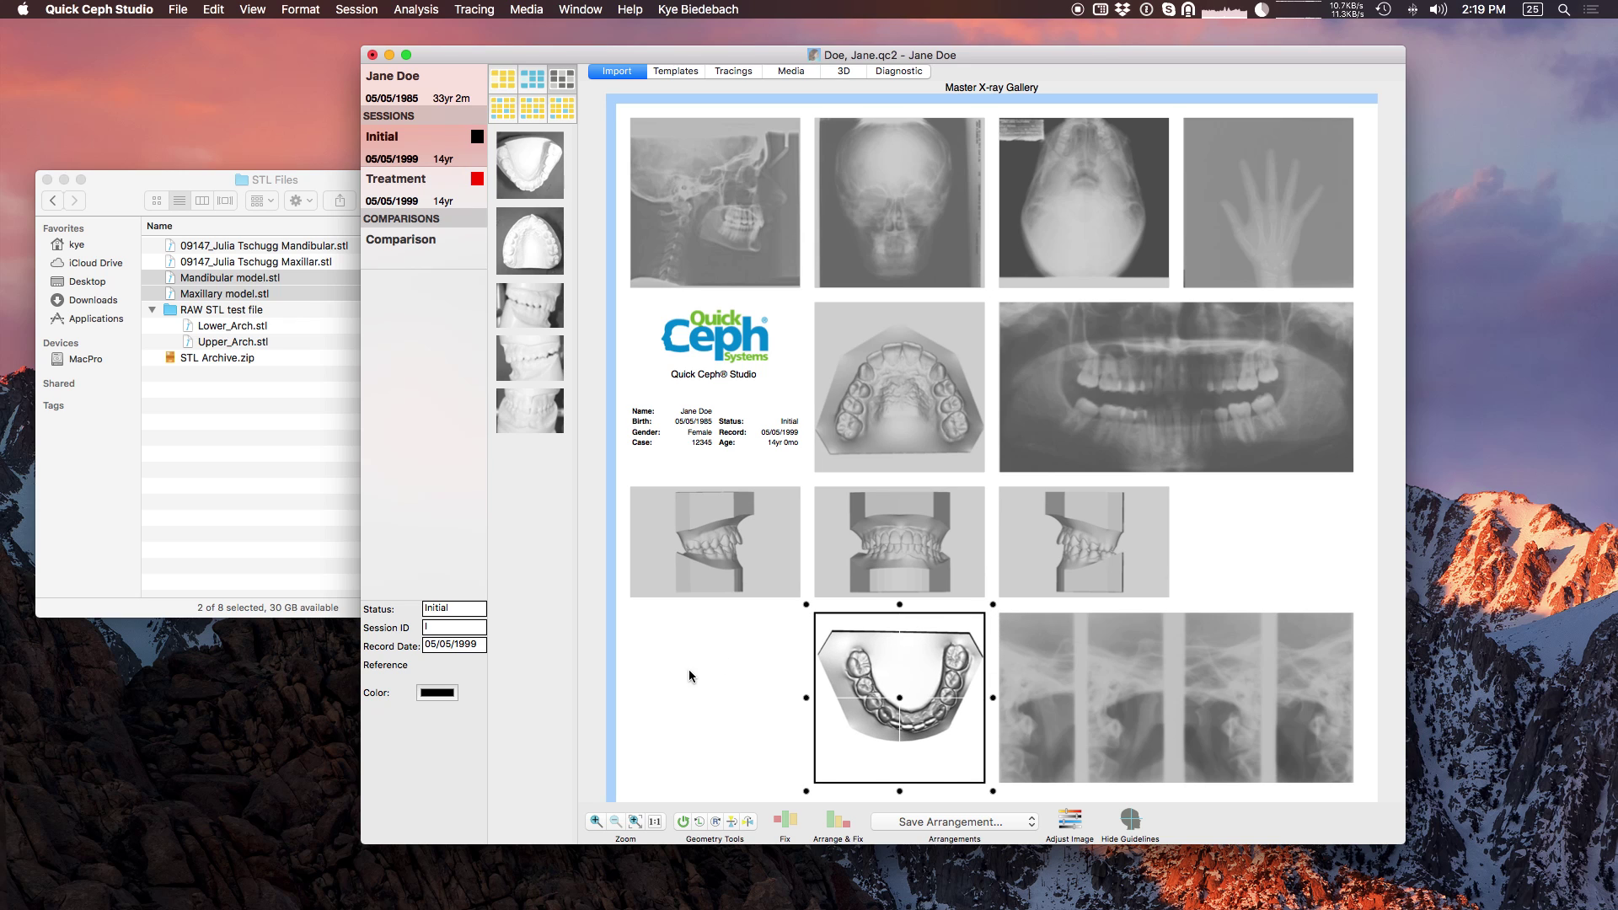
left_click(689, 676)
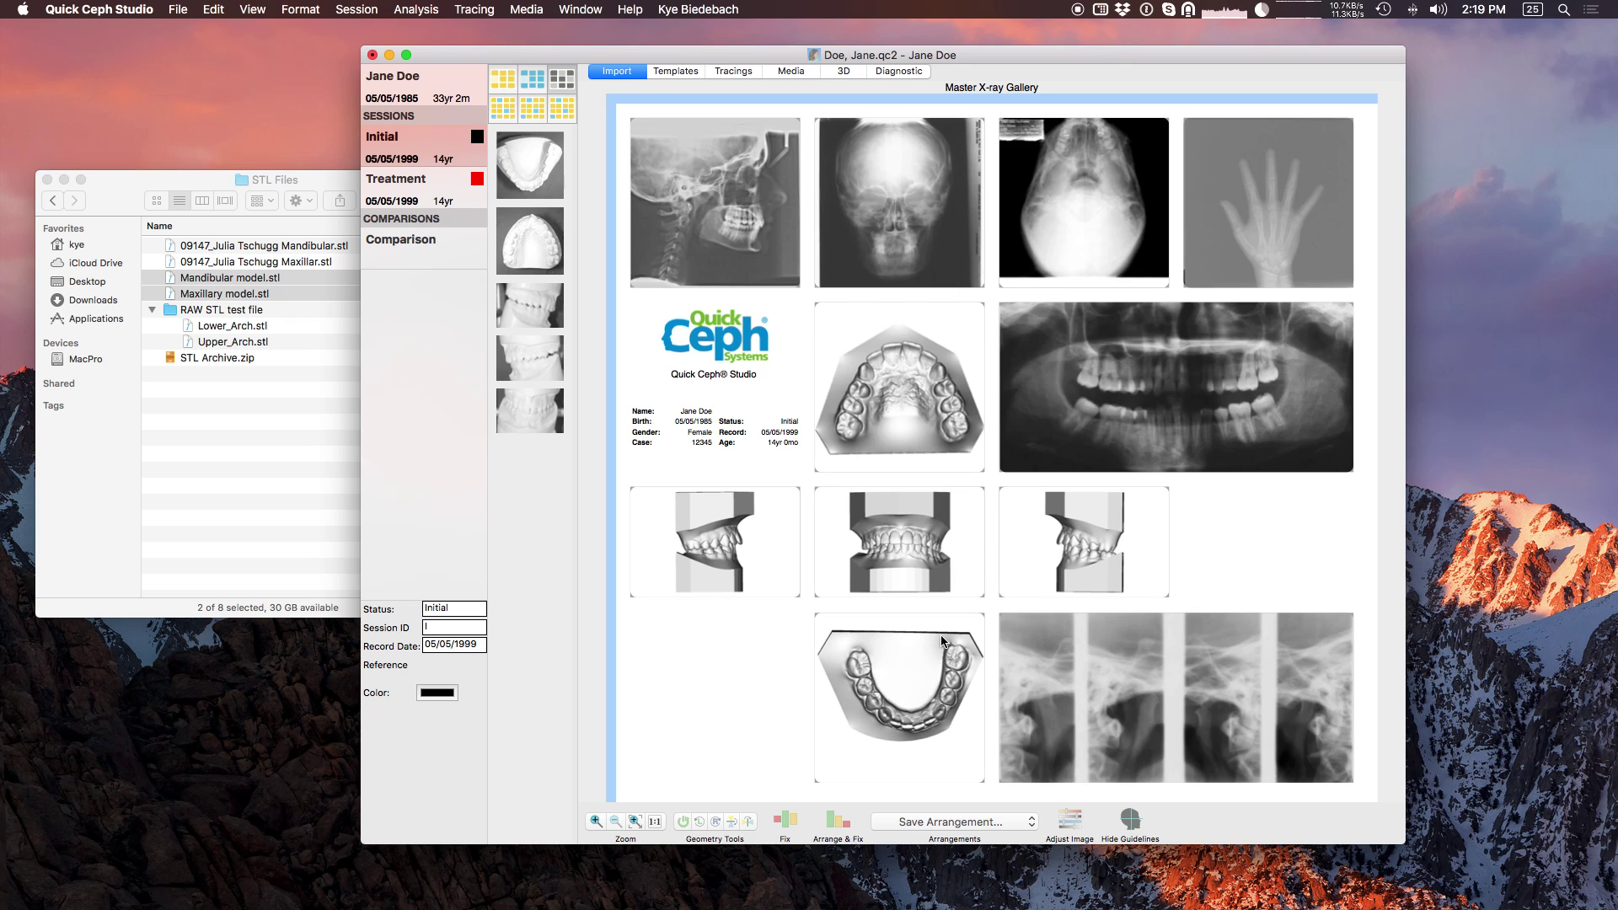
Start a tracing on the Maxilla Model and clear its existing tracing points.
left_click(721, 69)
left_click(504, 110)
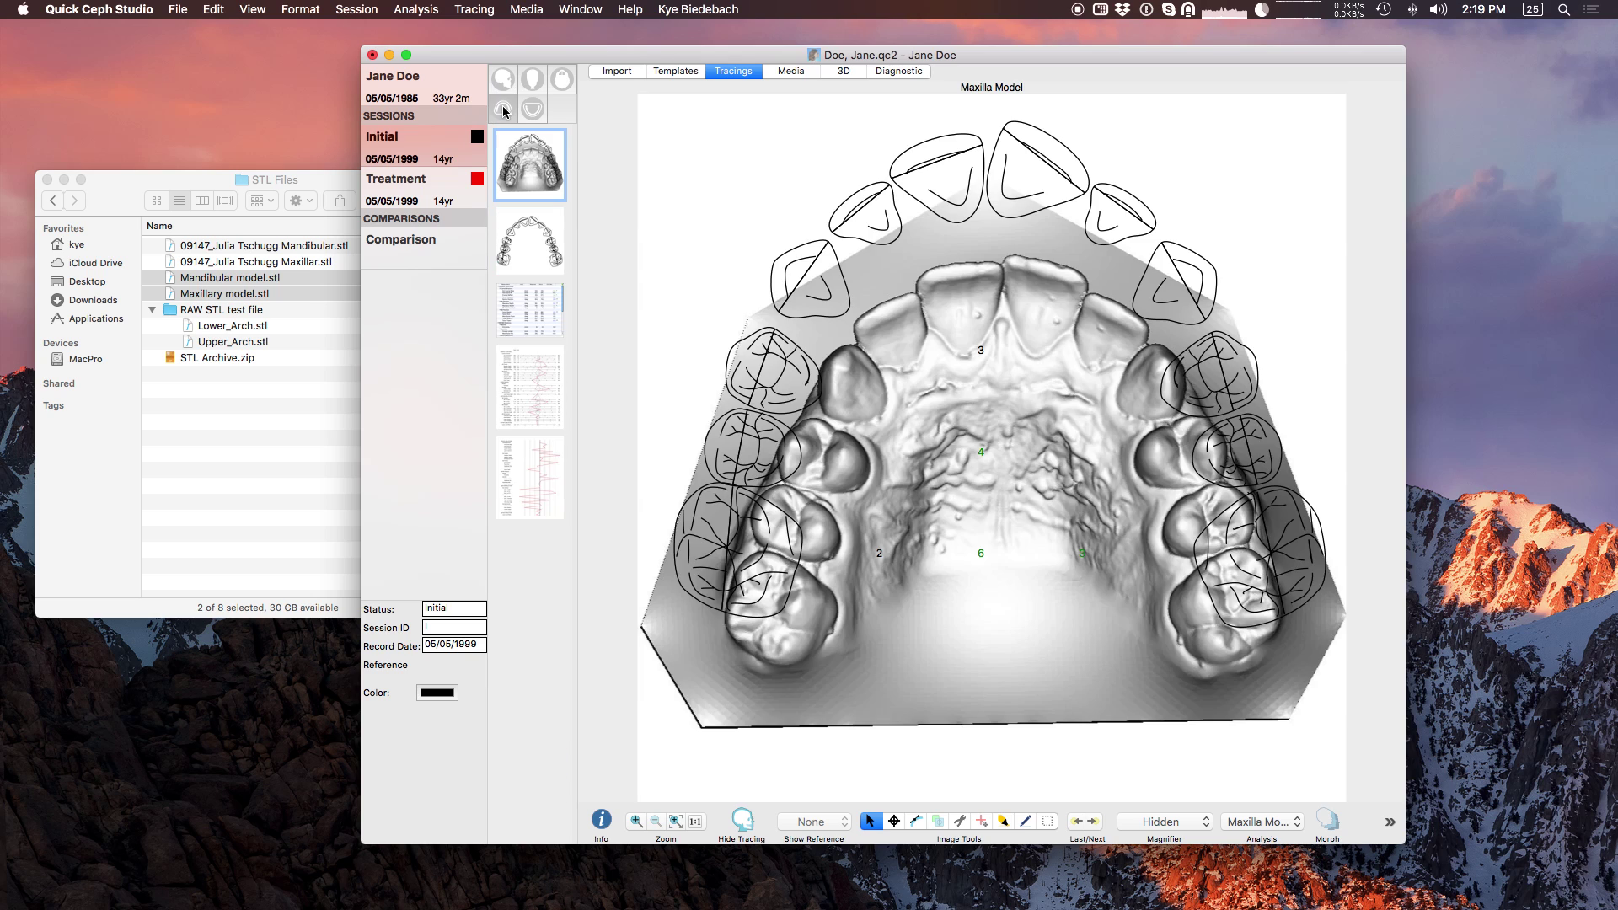
left_click(474, 9)
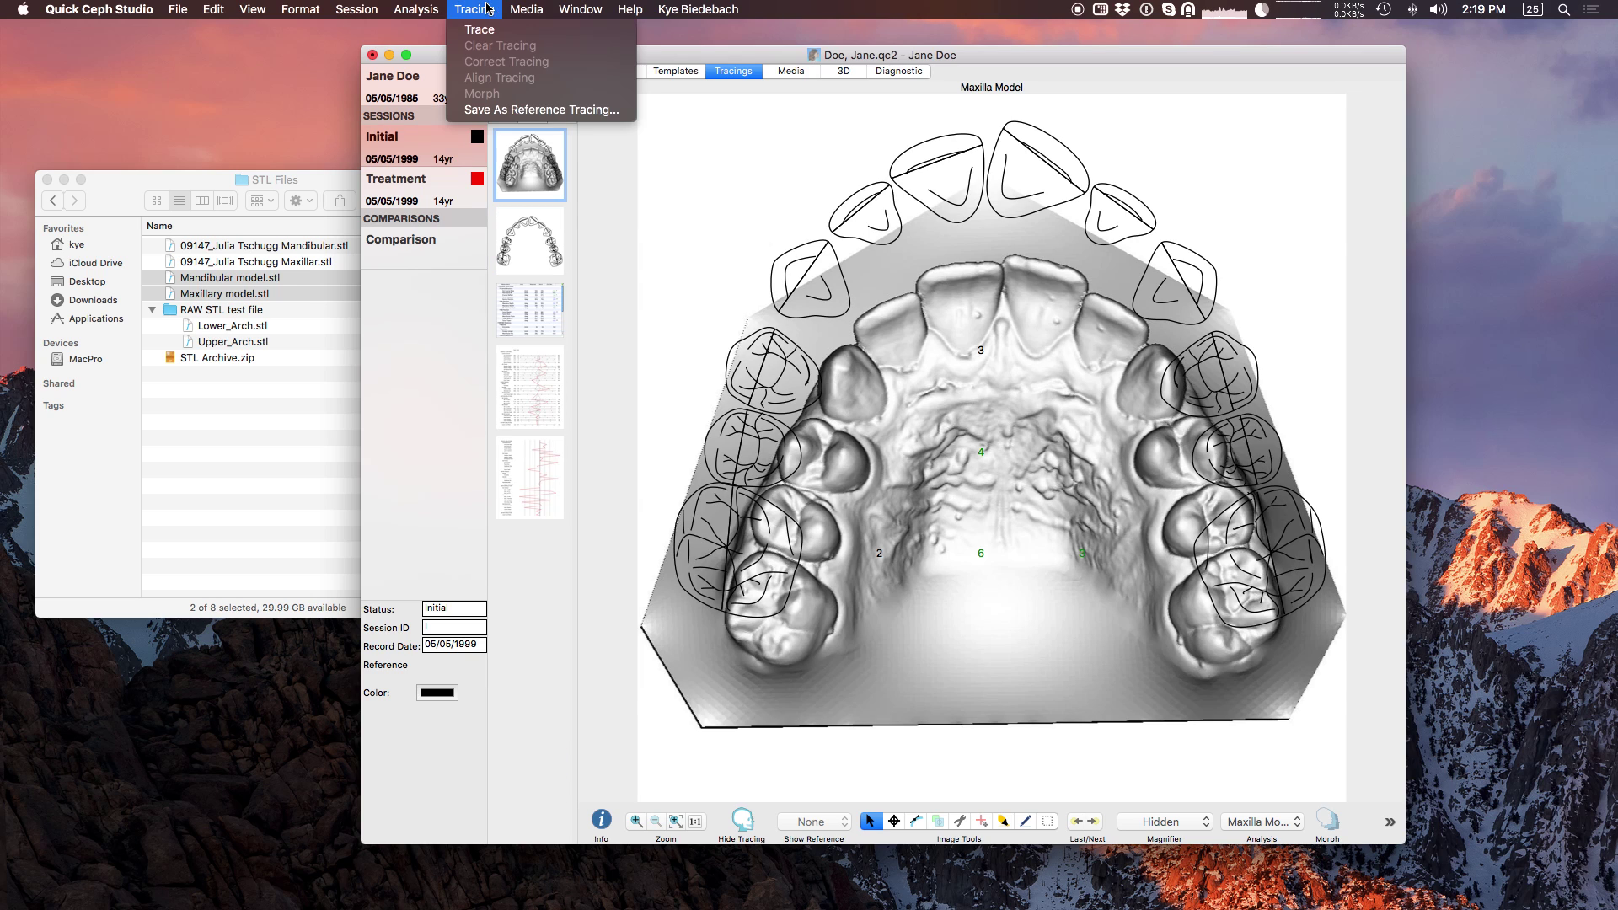
left_click(479, 29)
left_click(482, 9)
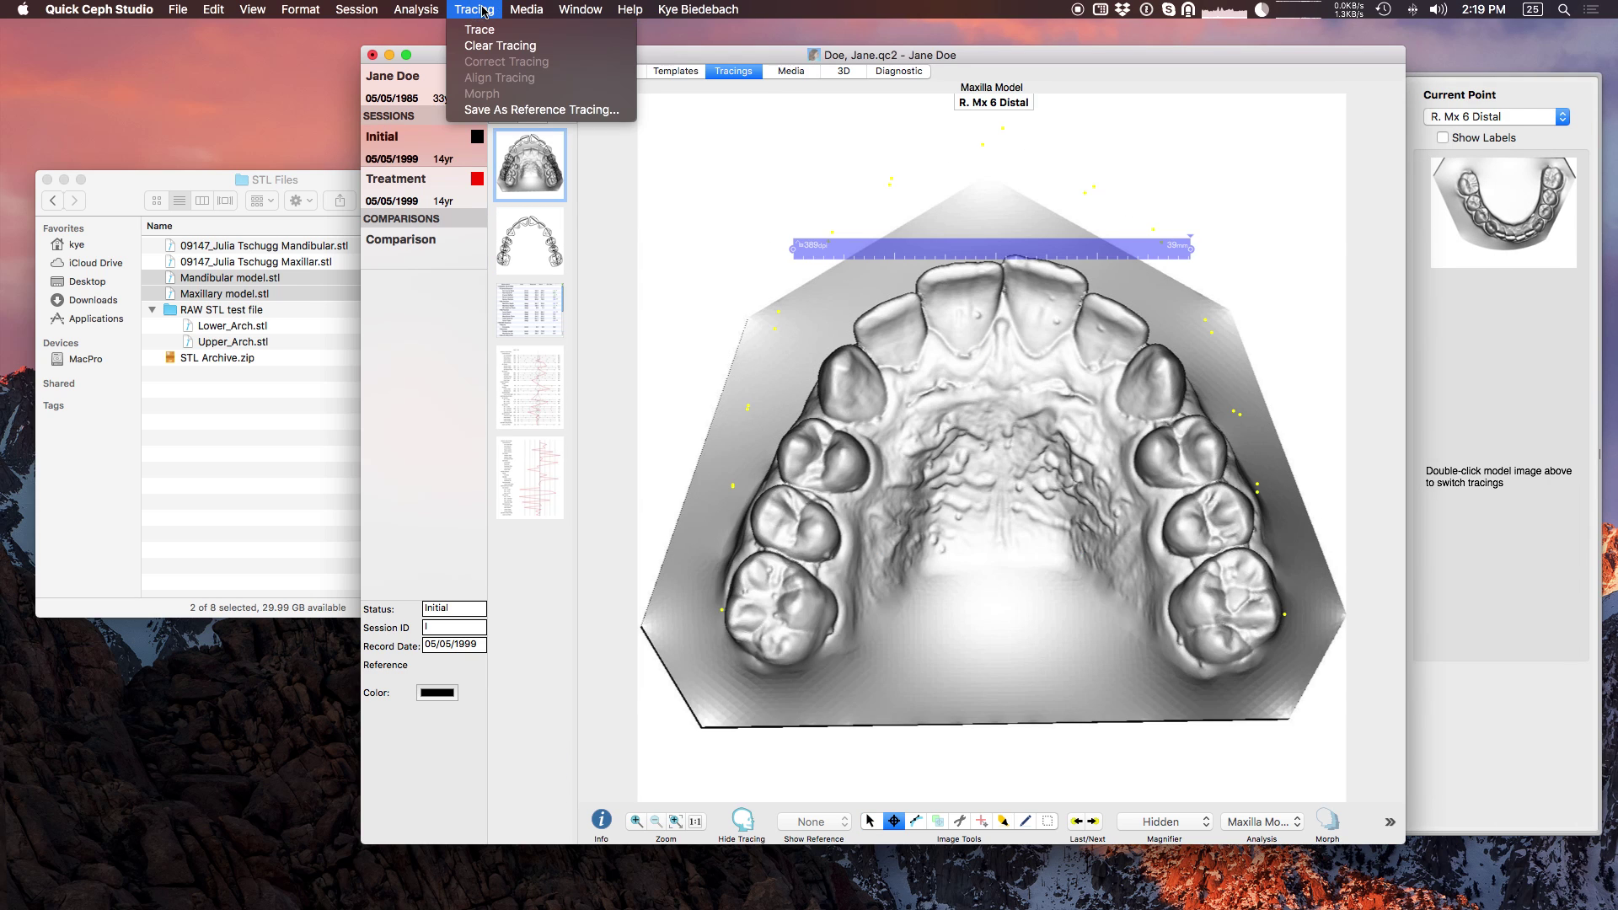
left_click(500, 45)
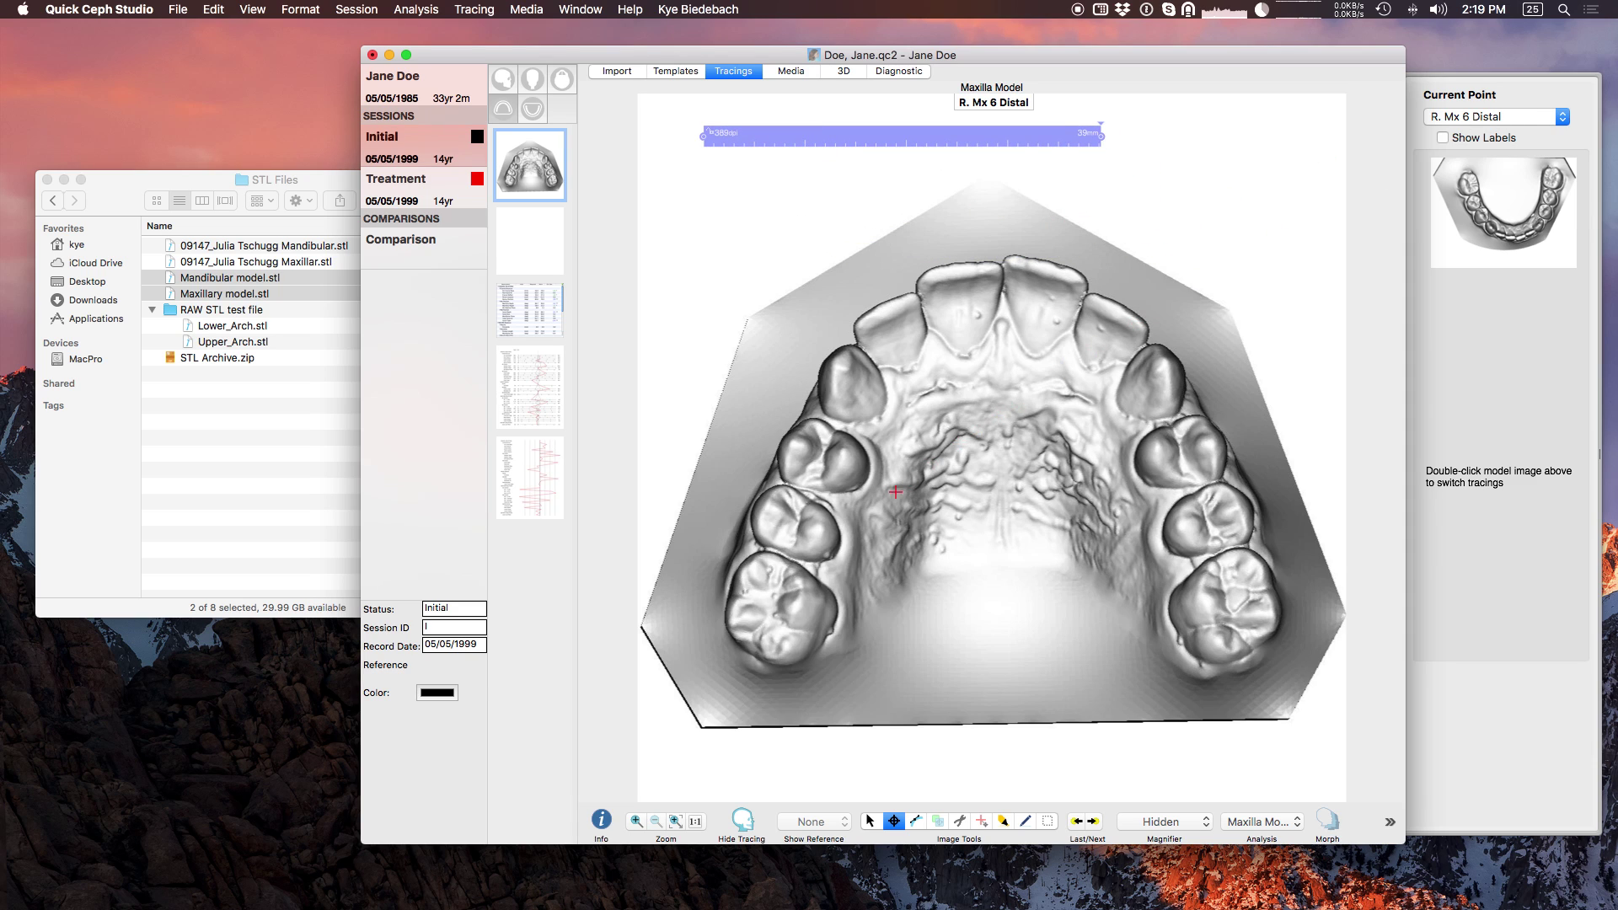
Place the mesial and distal tracing points on the right maxillary first molar and both right premolars.
left_click(753, 656)
left_click(789, 559)
left_click(761, 544)
left_click(785, 483)
left_click(817, 419)
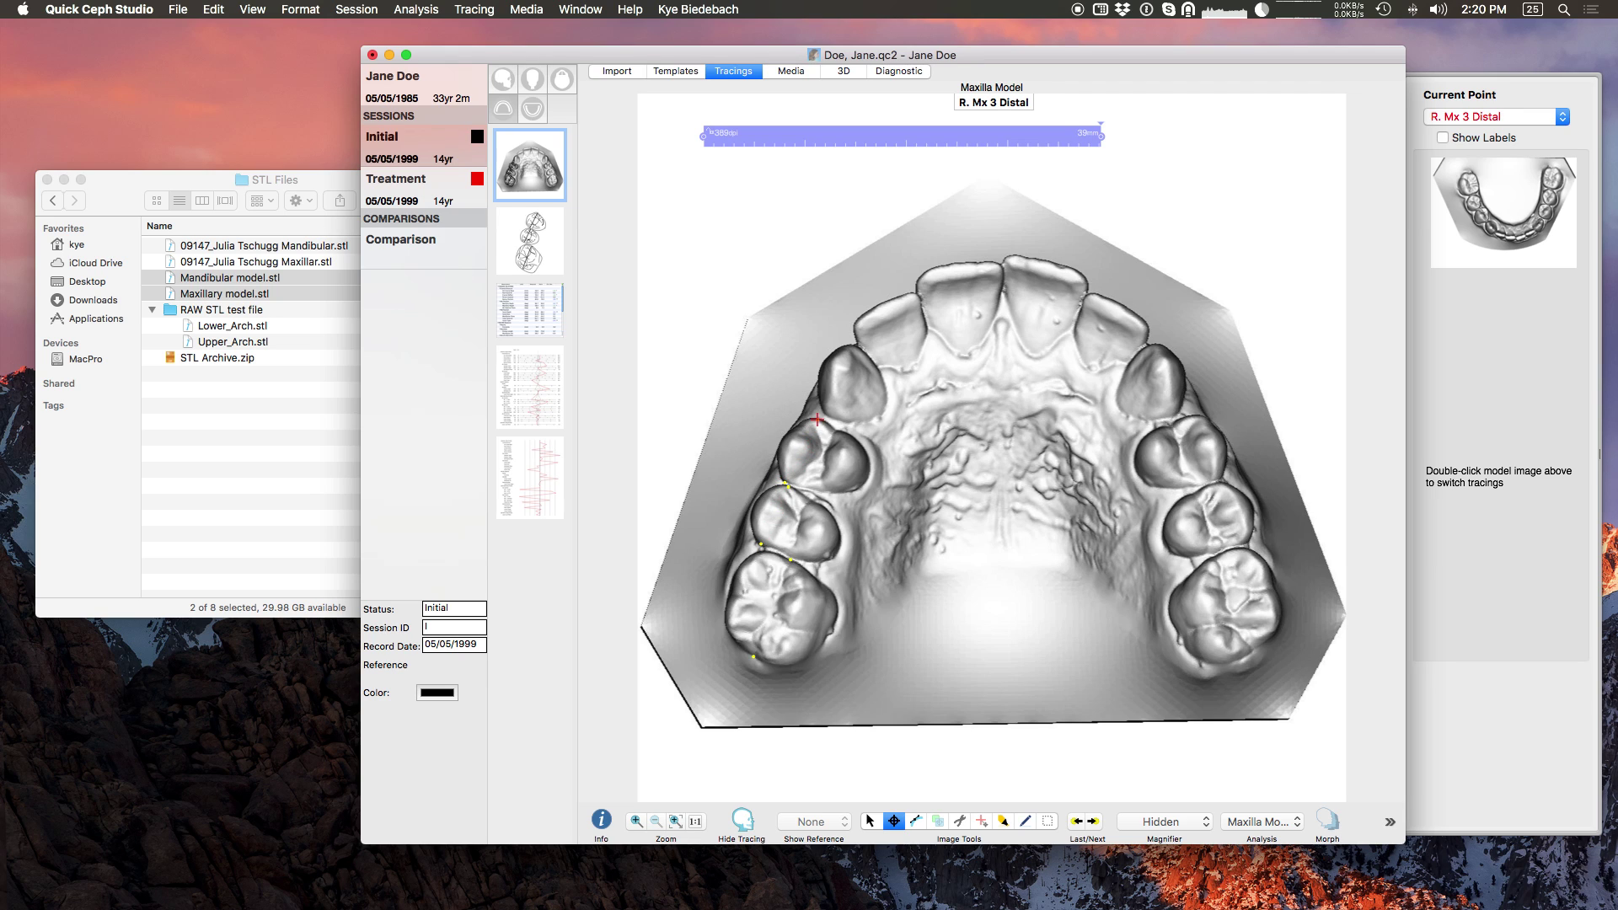
Place the mesial and distal tracing points on the right maxillary canine, lateral incisor and central incisor.
left_click(826, 413)
left_click(854, 347)
left_click(853, 331)
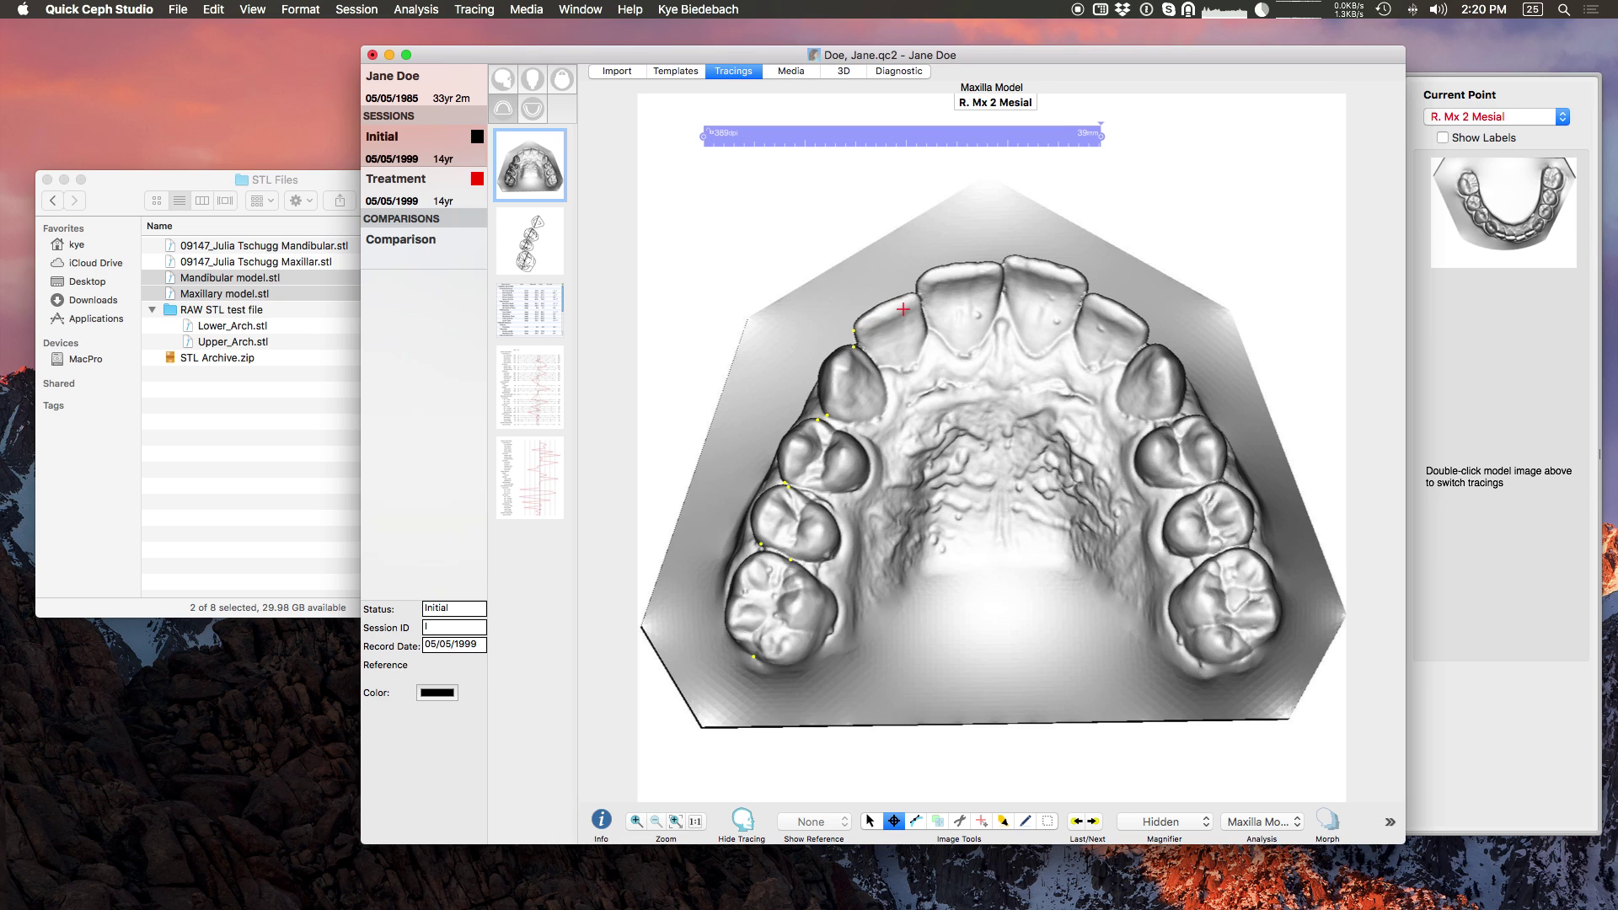
left_click(922, 299)
left_click(917, 286)
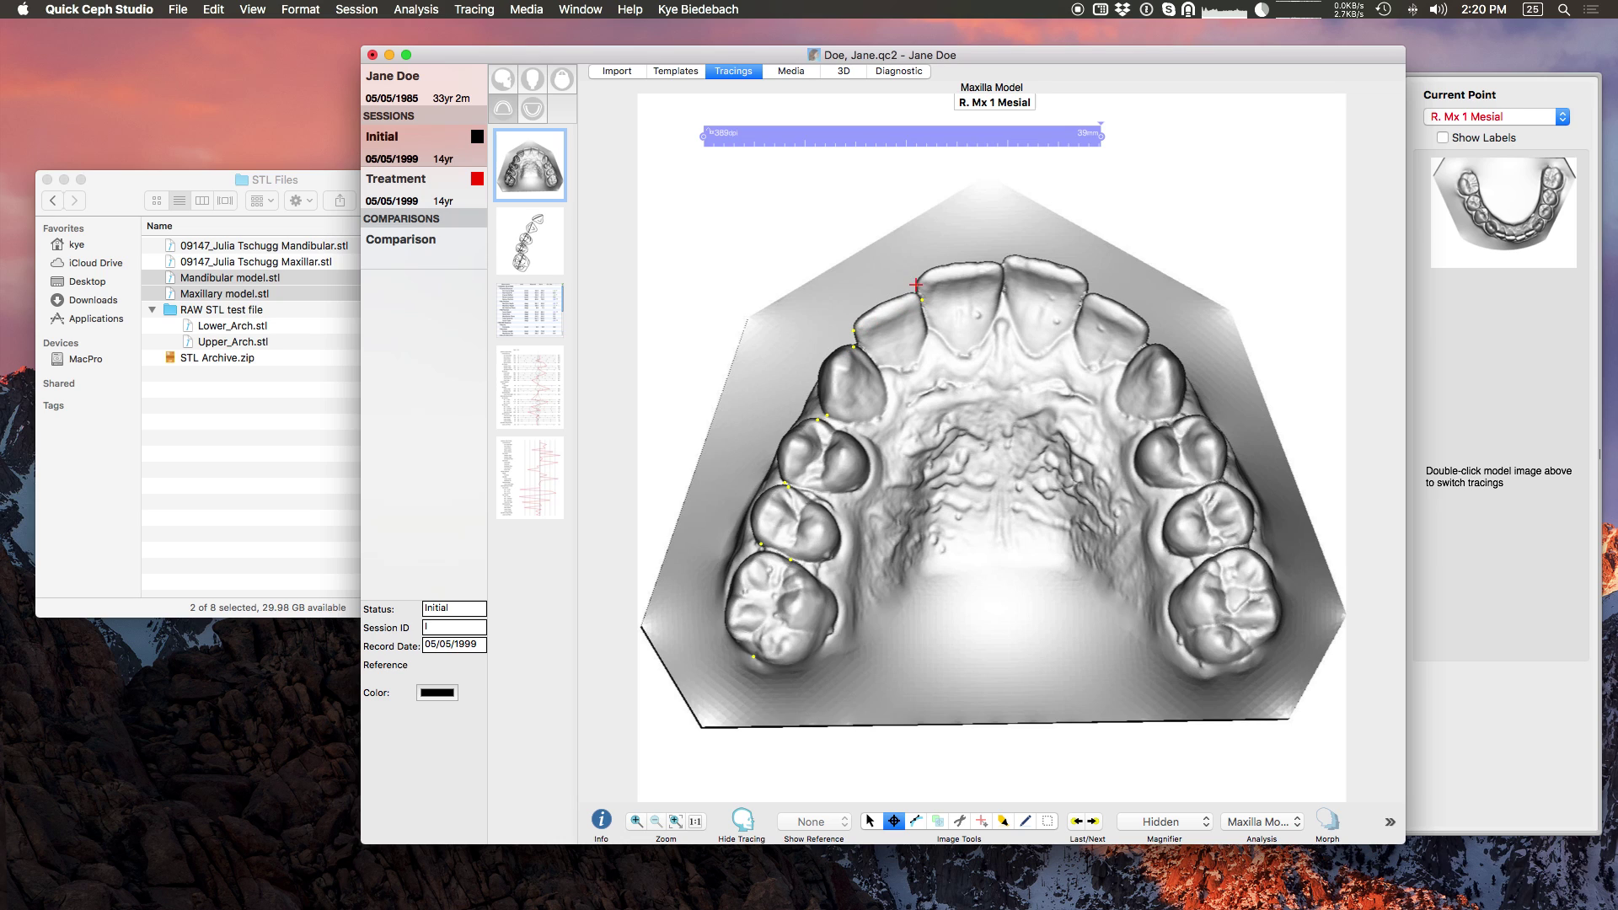
left_click(1003, 274)
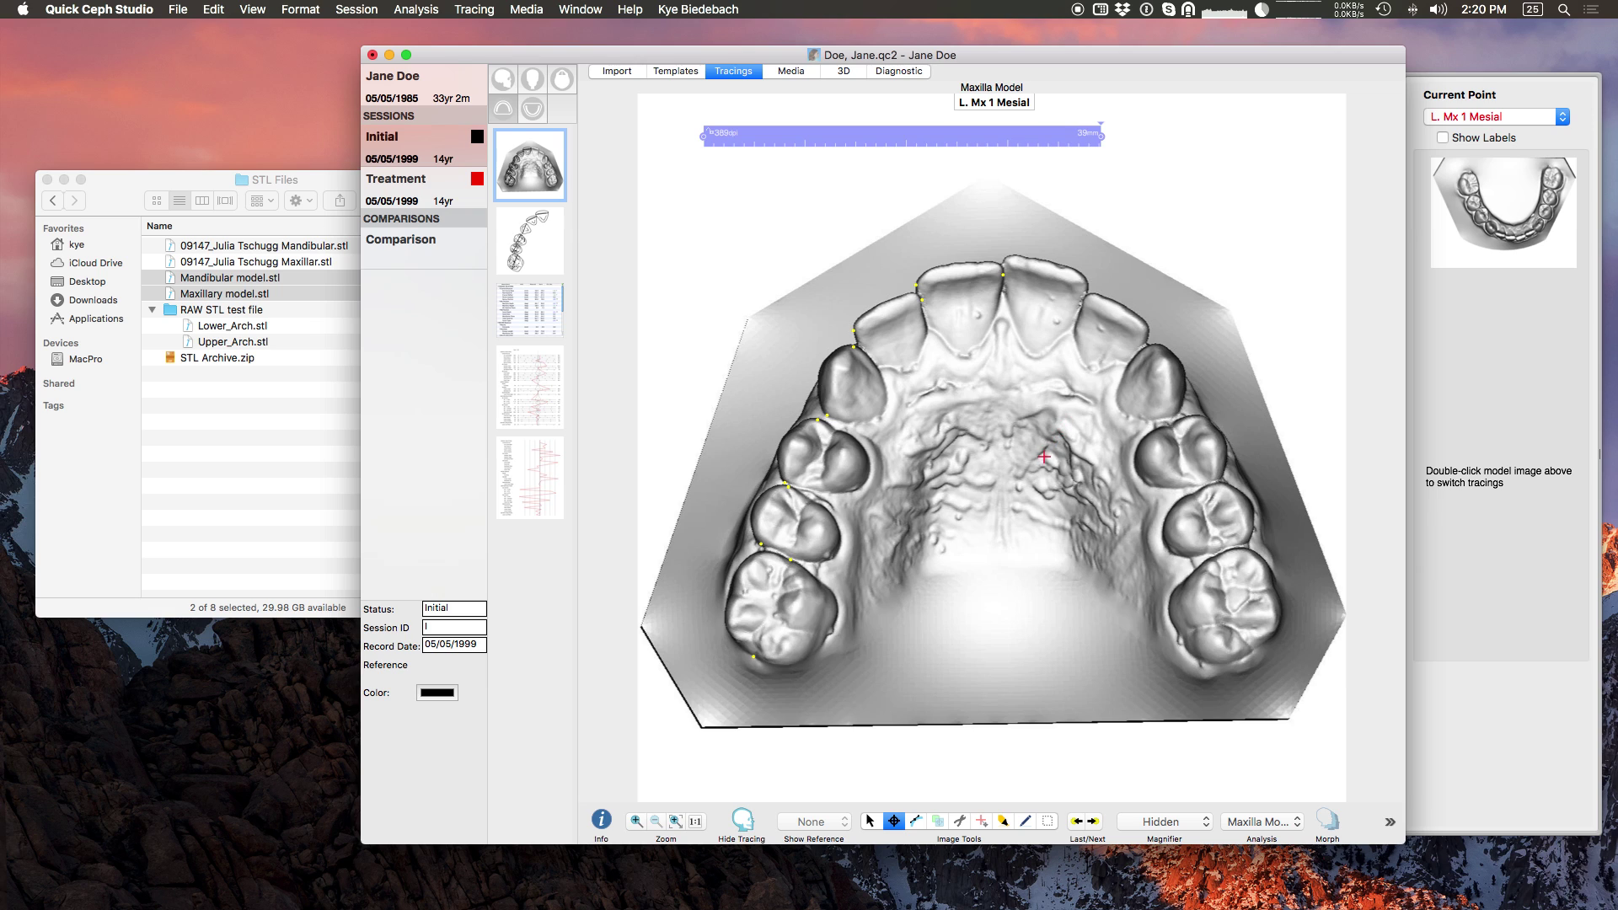
Adjust the distal and mesial width points of the right maxillary second premolar and redisplay the traced tooth outlines.
left_click(872, 826)
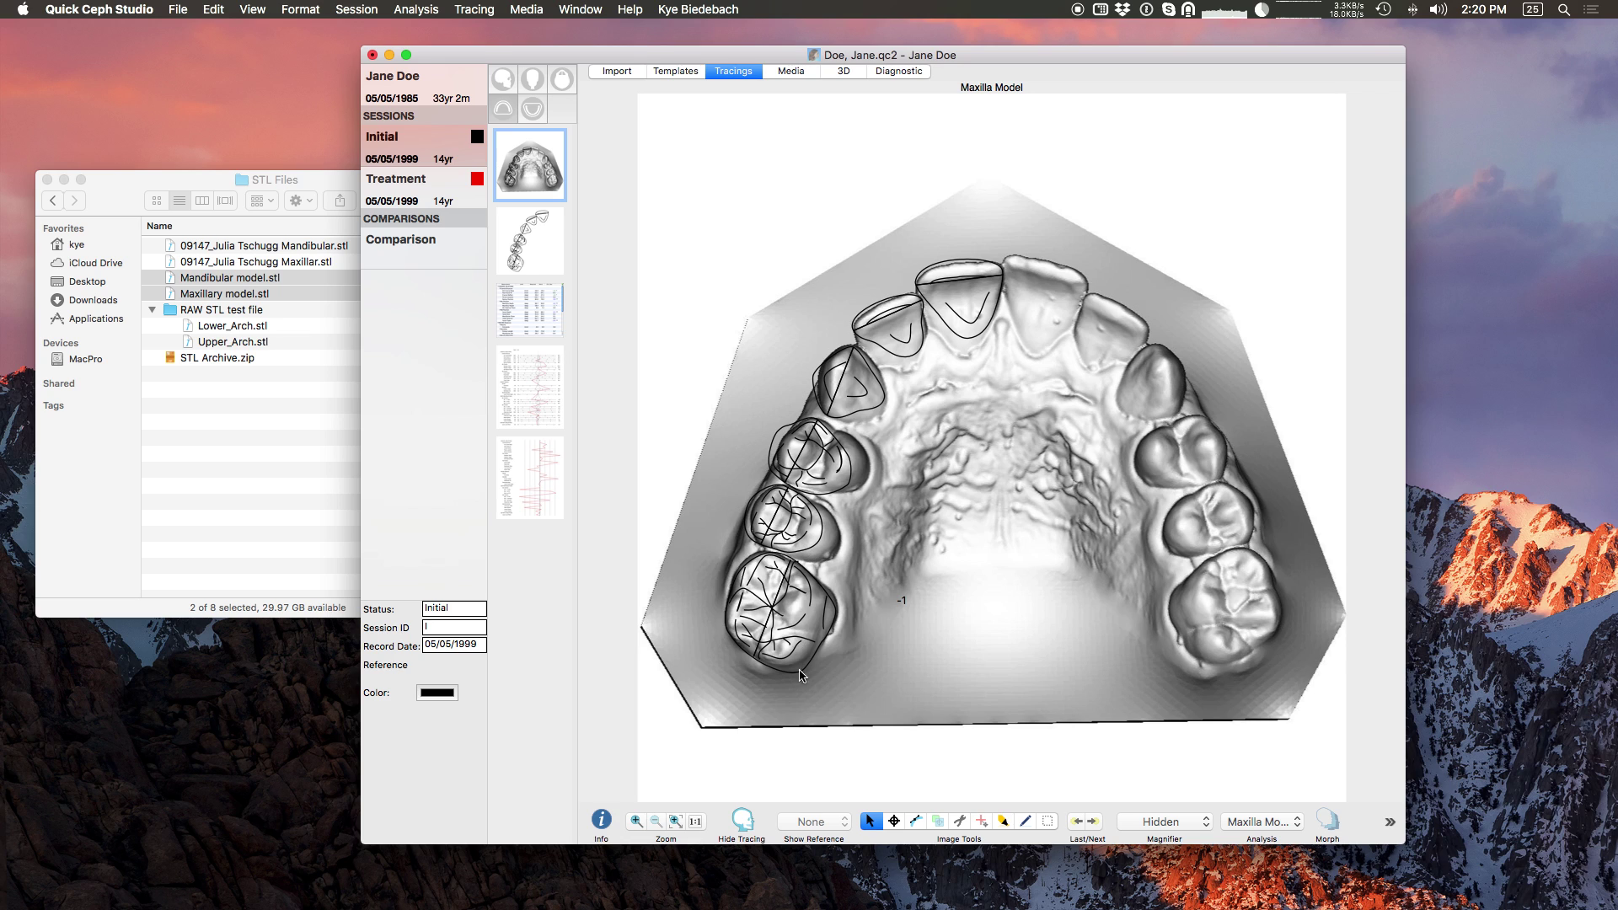
left_click(916, 821)
left_click_drag(767, 552, 770, 548)
left_click_drag(787, 487, 796, 489)
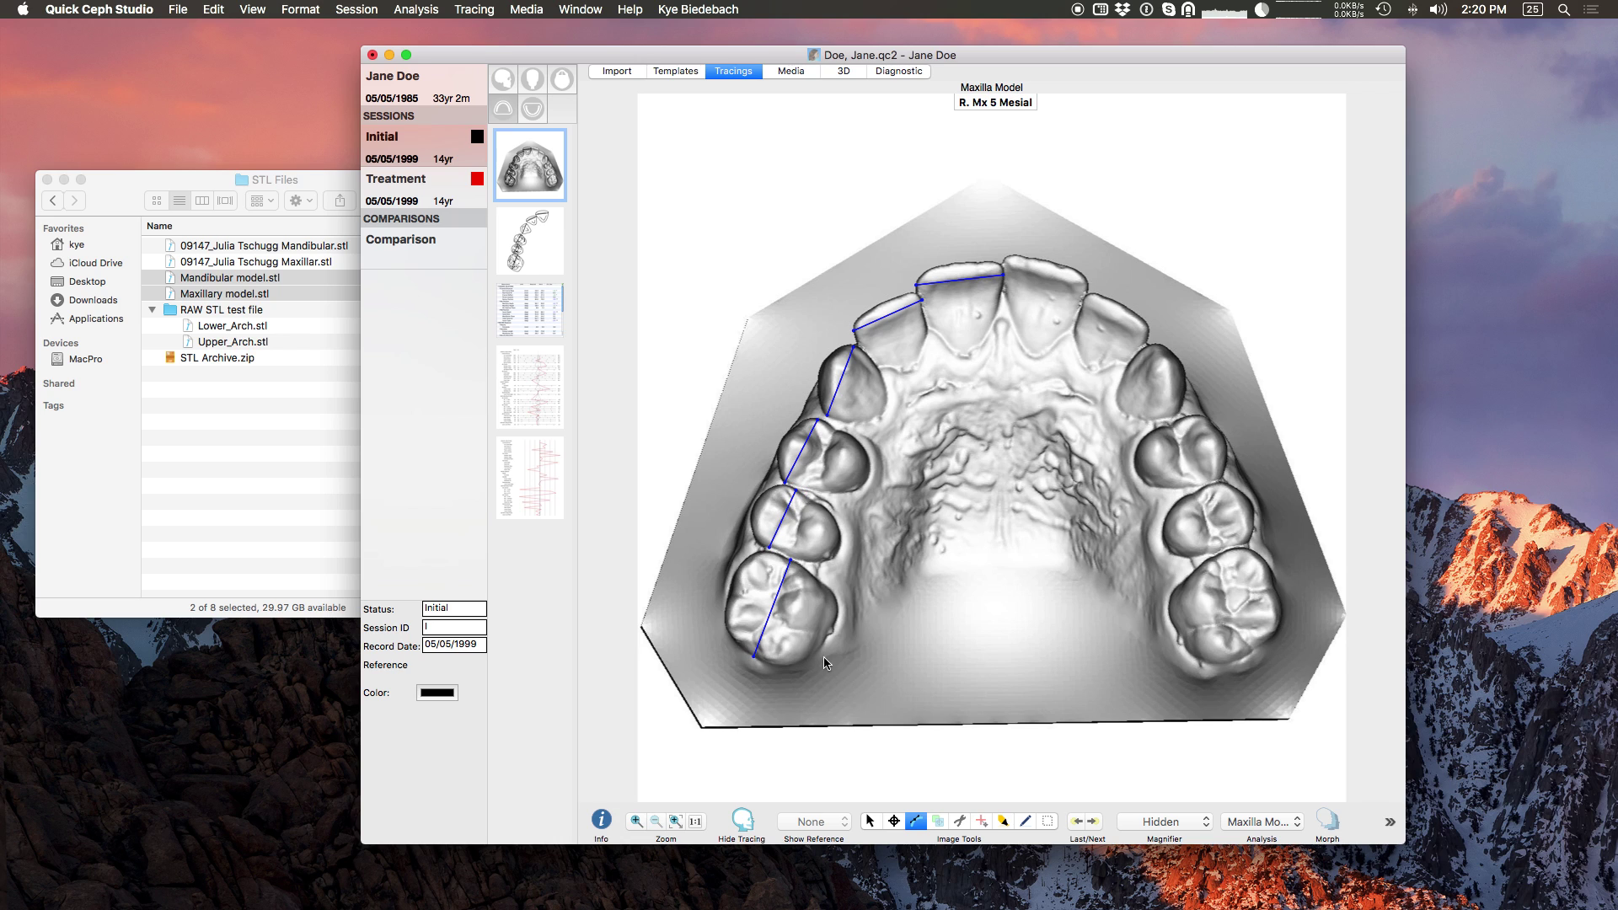
left_click(870, 821)
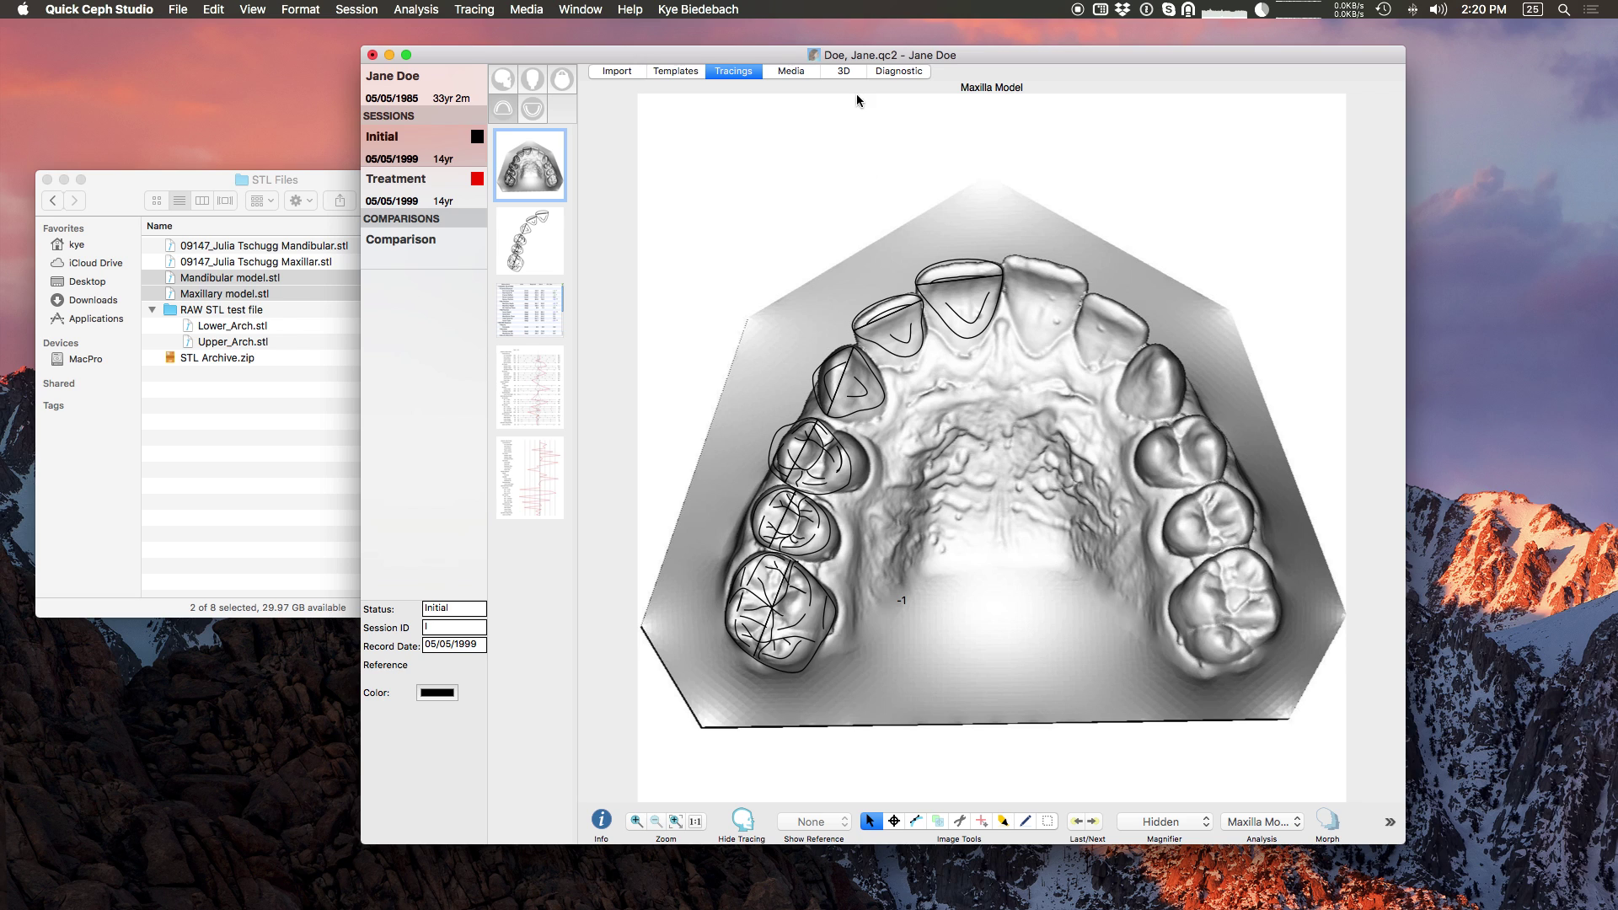
Return to the 3D view and select the Occlusal Model.
left_click(847, 70)
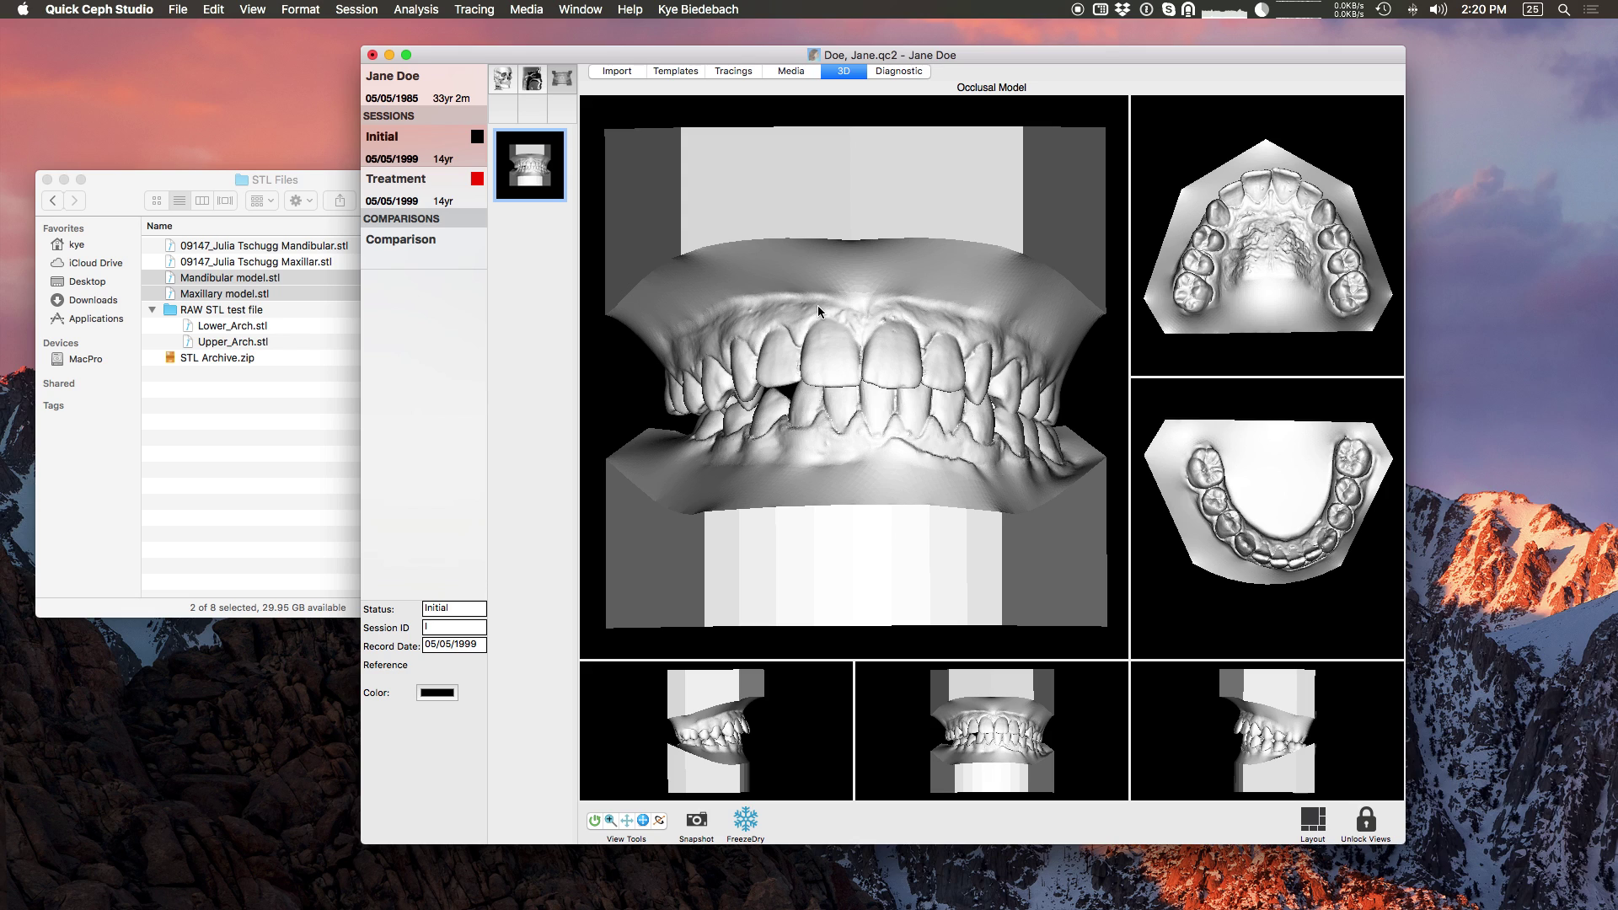
left_click(530, 175)
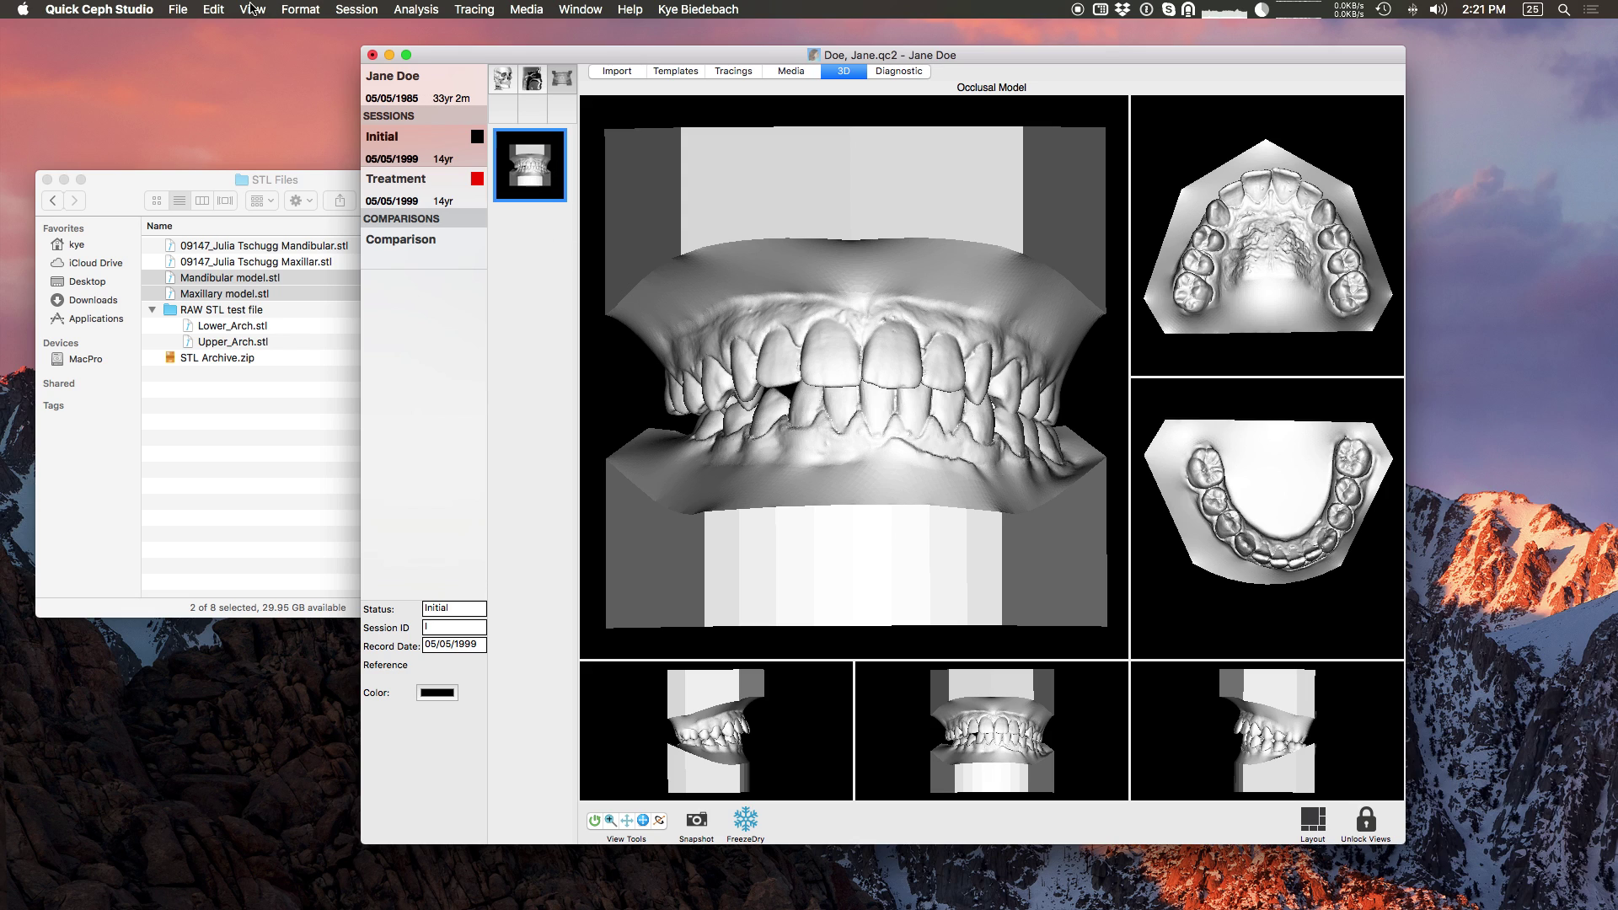
left_click(214, 8)
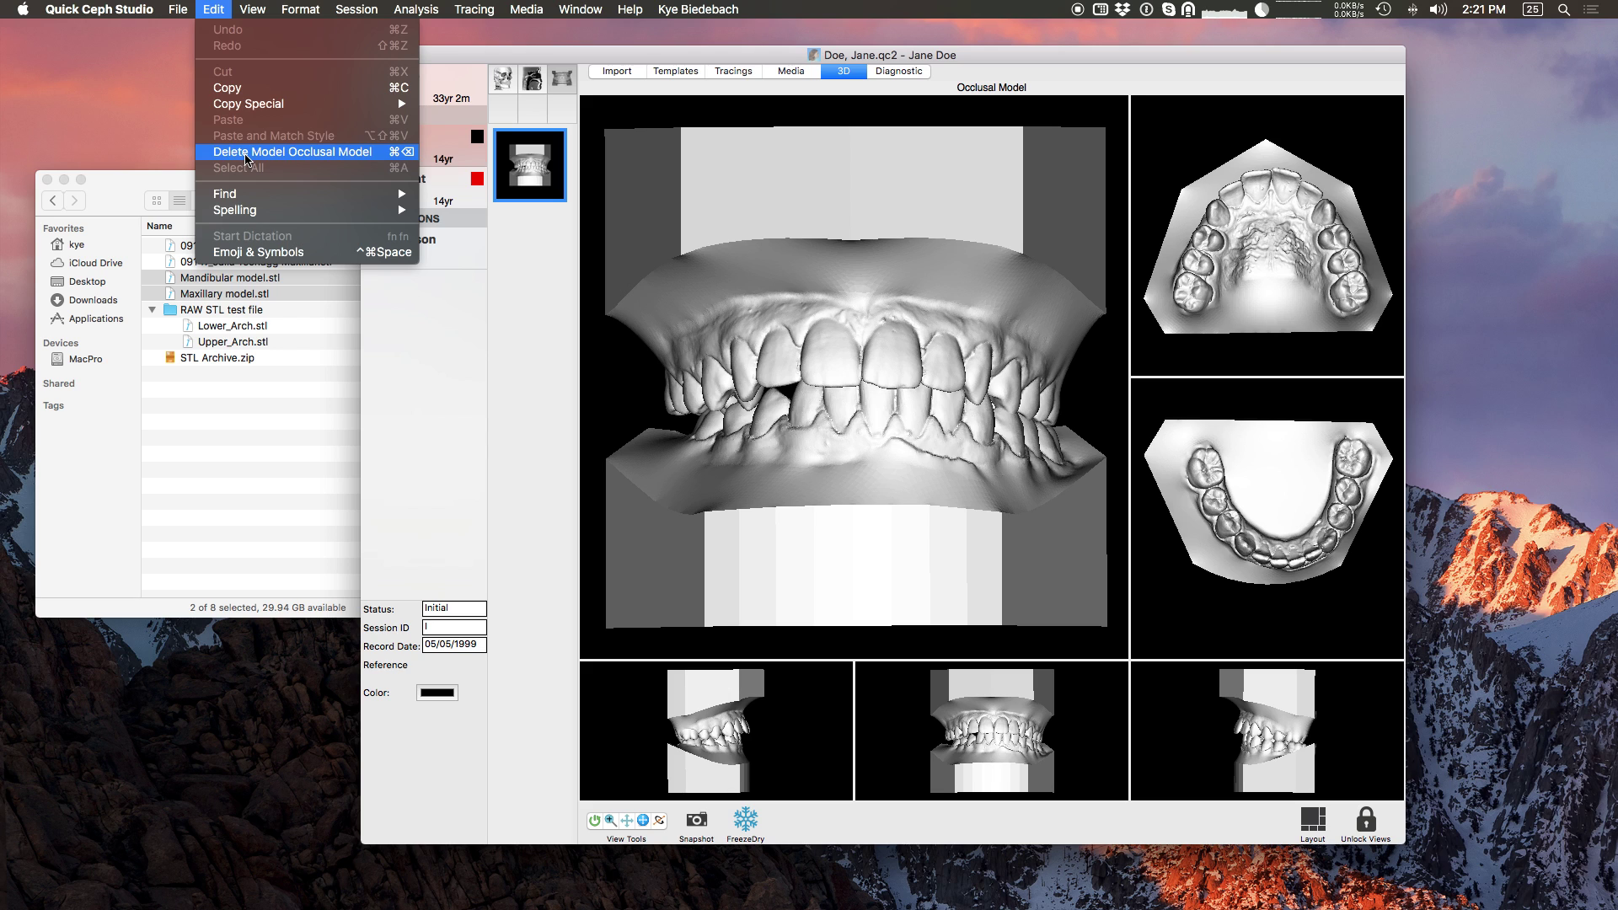
left_click(221, 8)
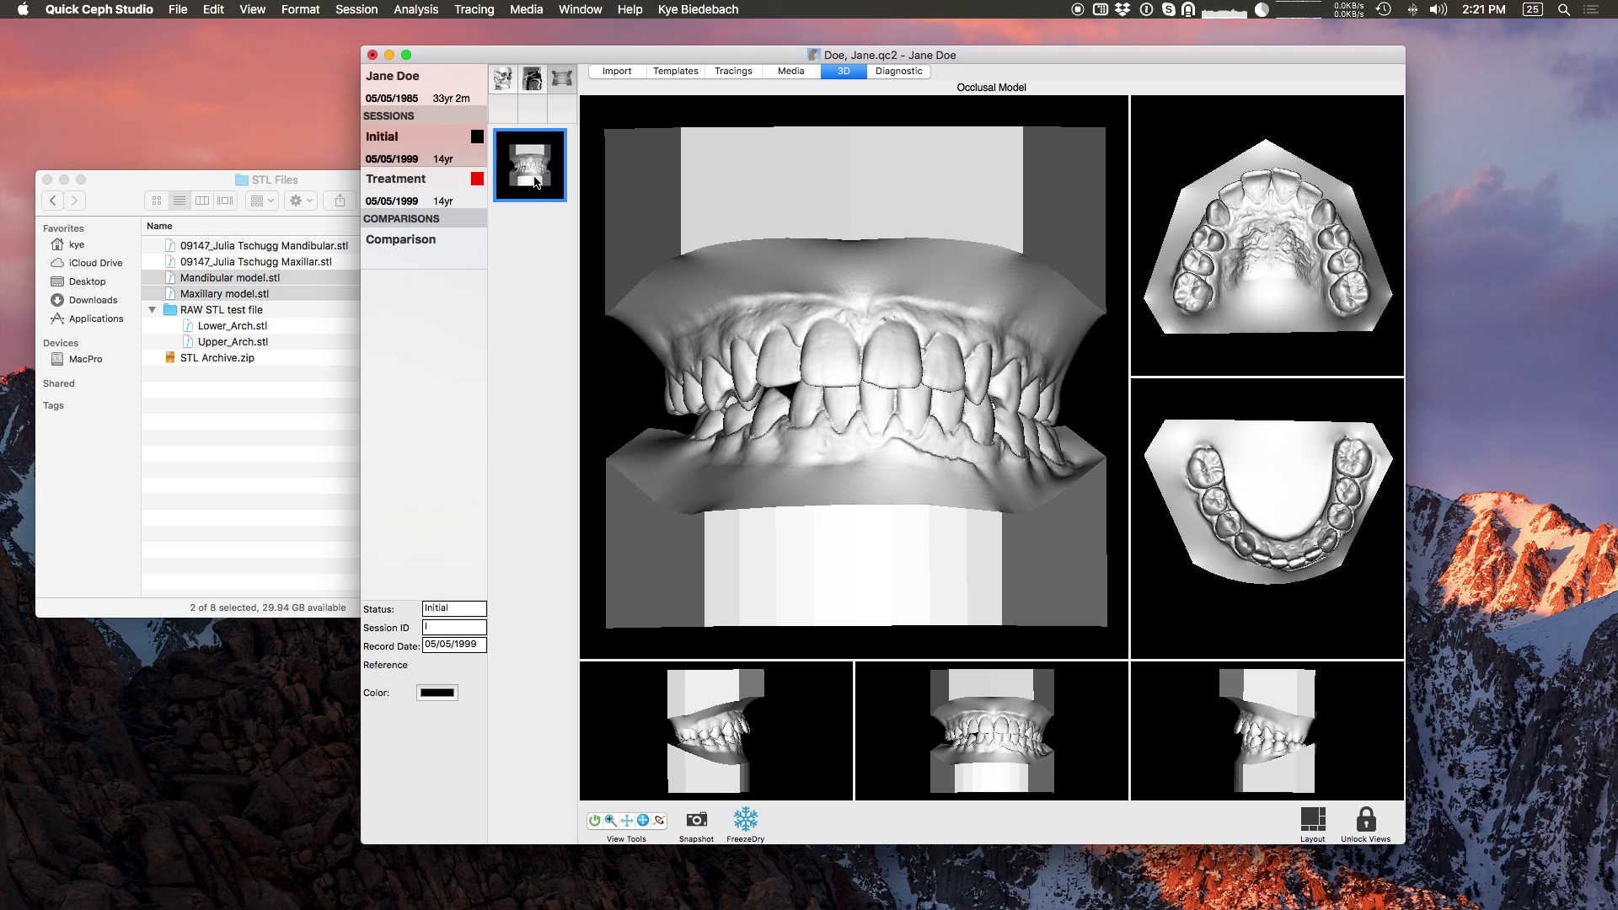
left_click(178, 8)
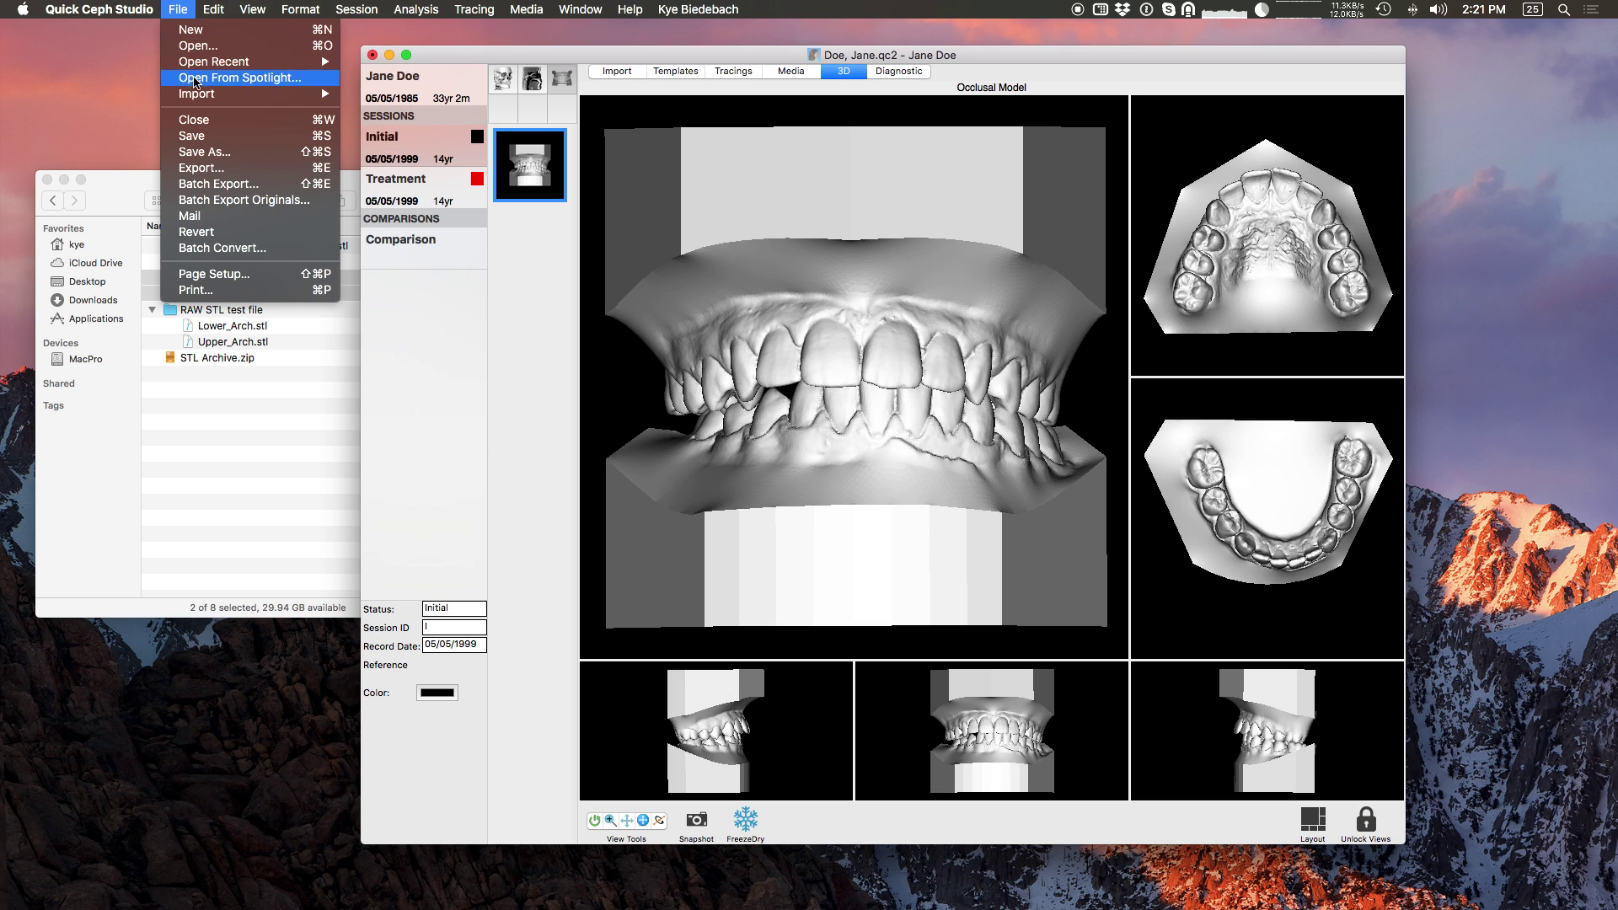
left_click(218, 172)
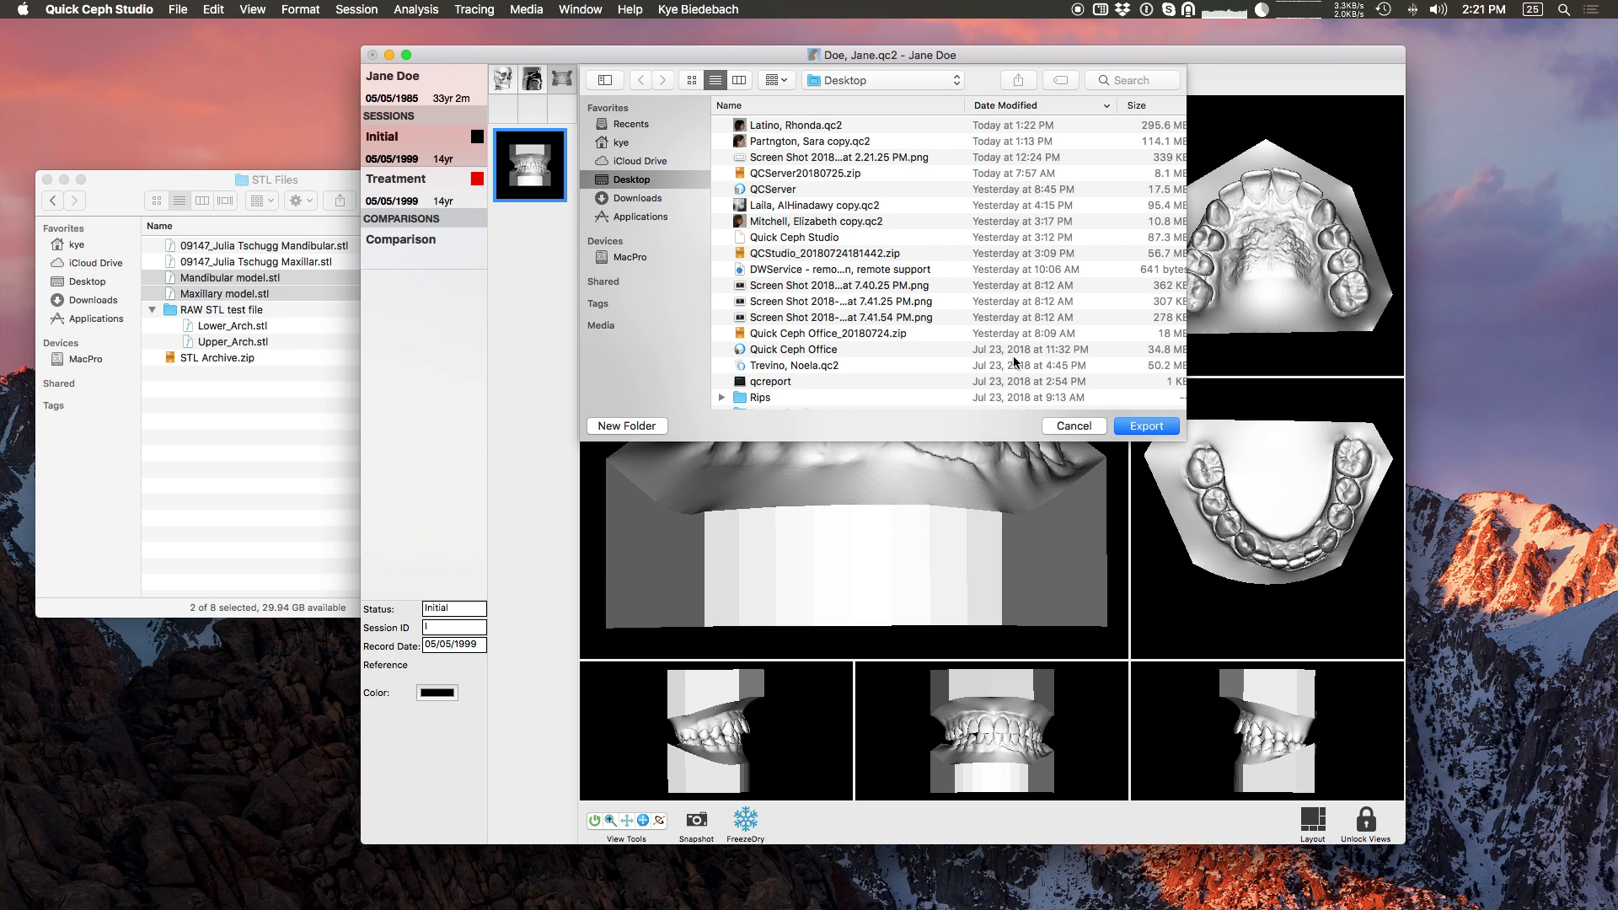
left_click(1088, 426)
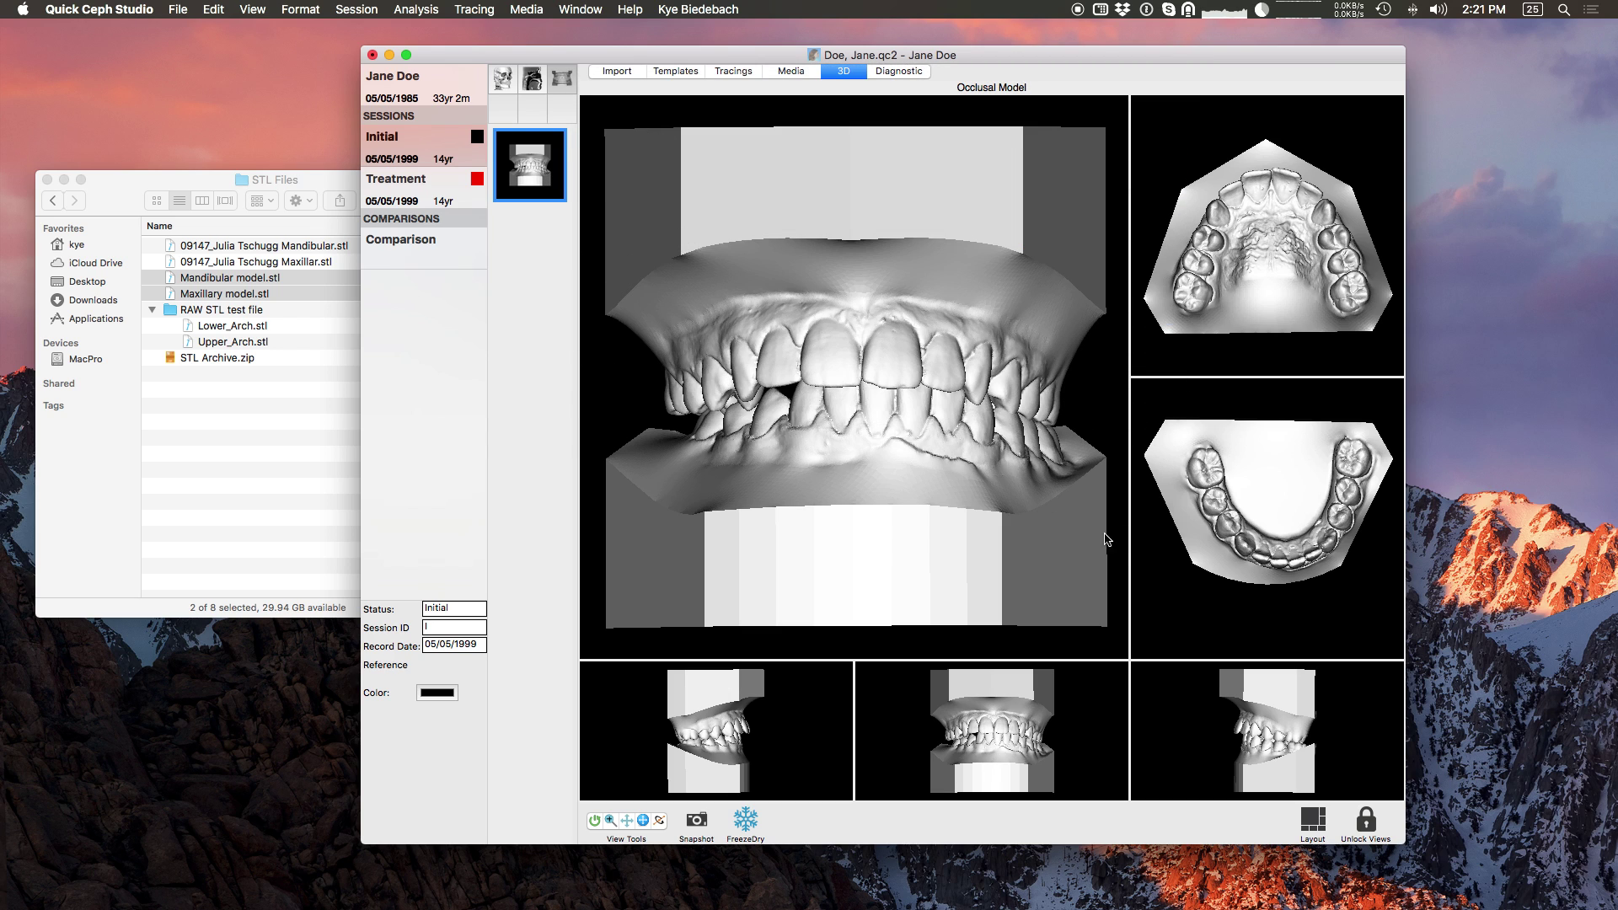
Arrange the occlusal model in a five-view layout with three views over two, enlarge the window and magnify the linked models.
left_click(1312, 823)
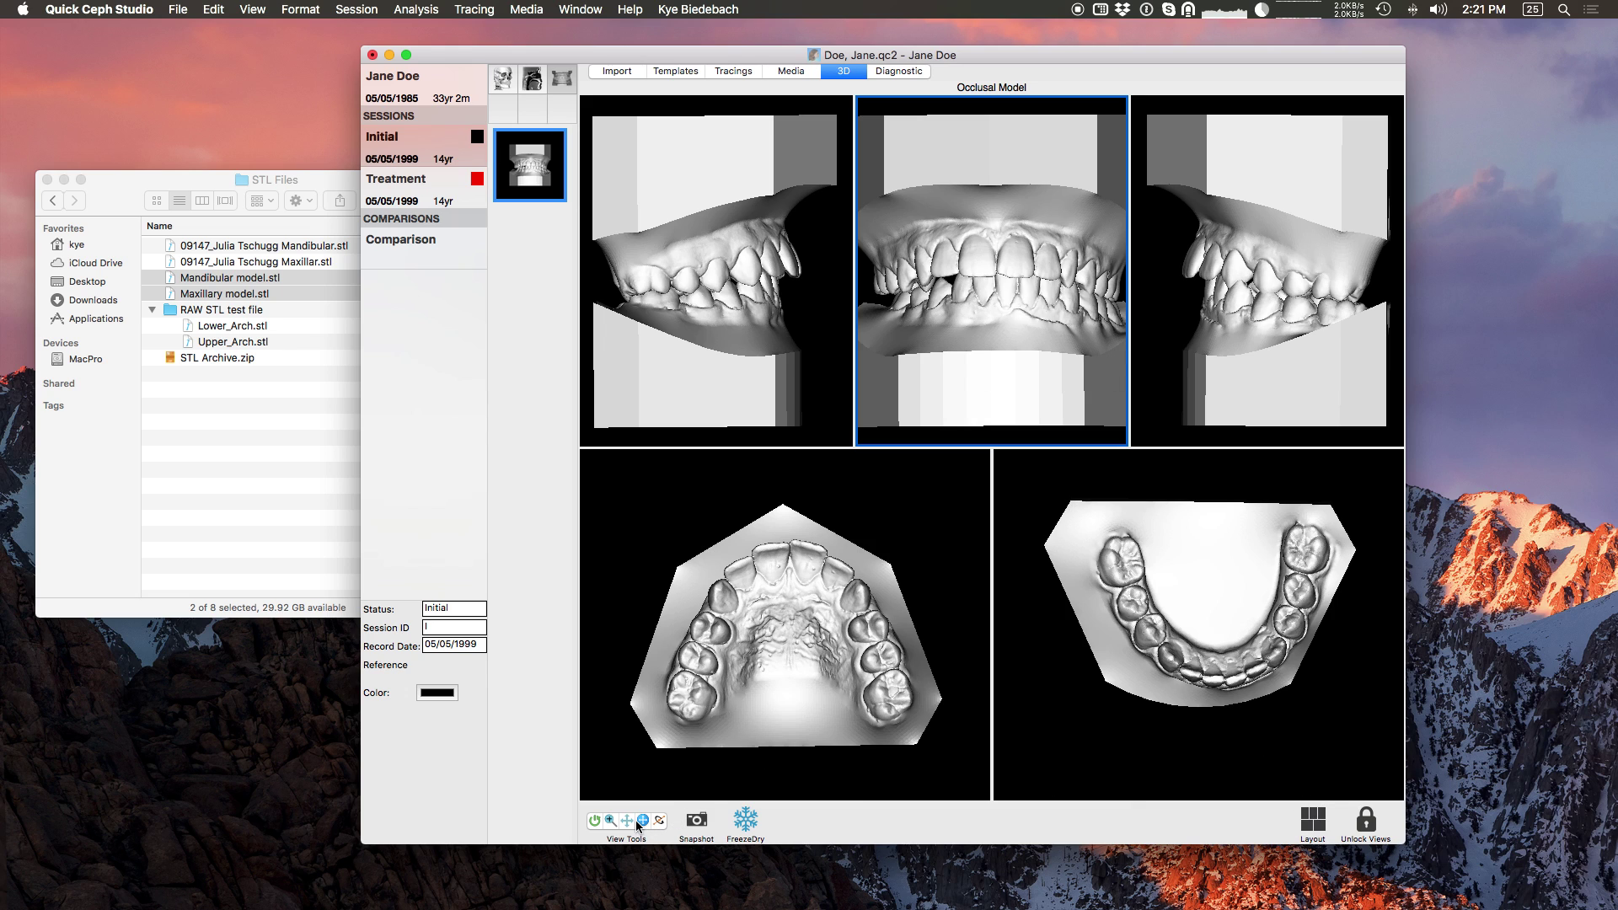
left_click(610, 821)
left_click_drag(984, 279, 983, 318)
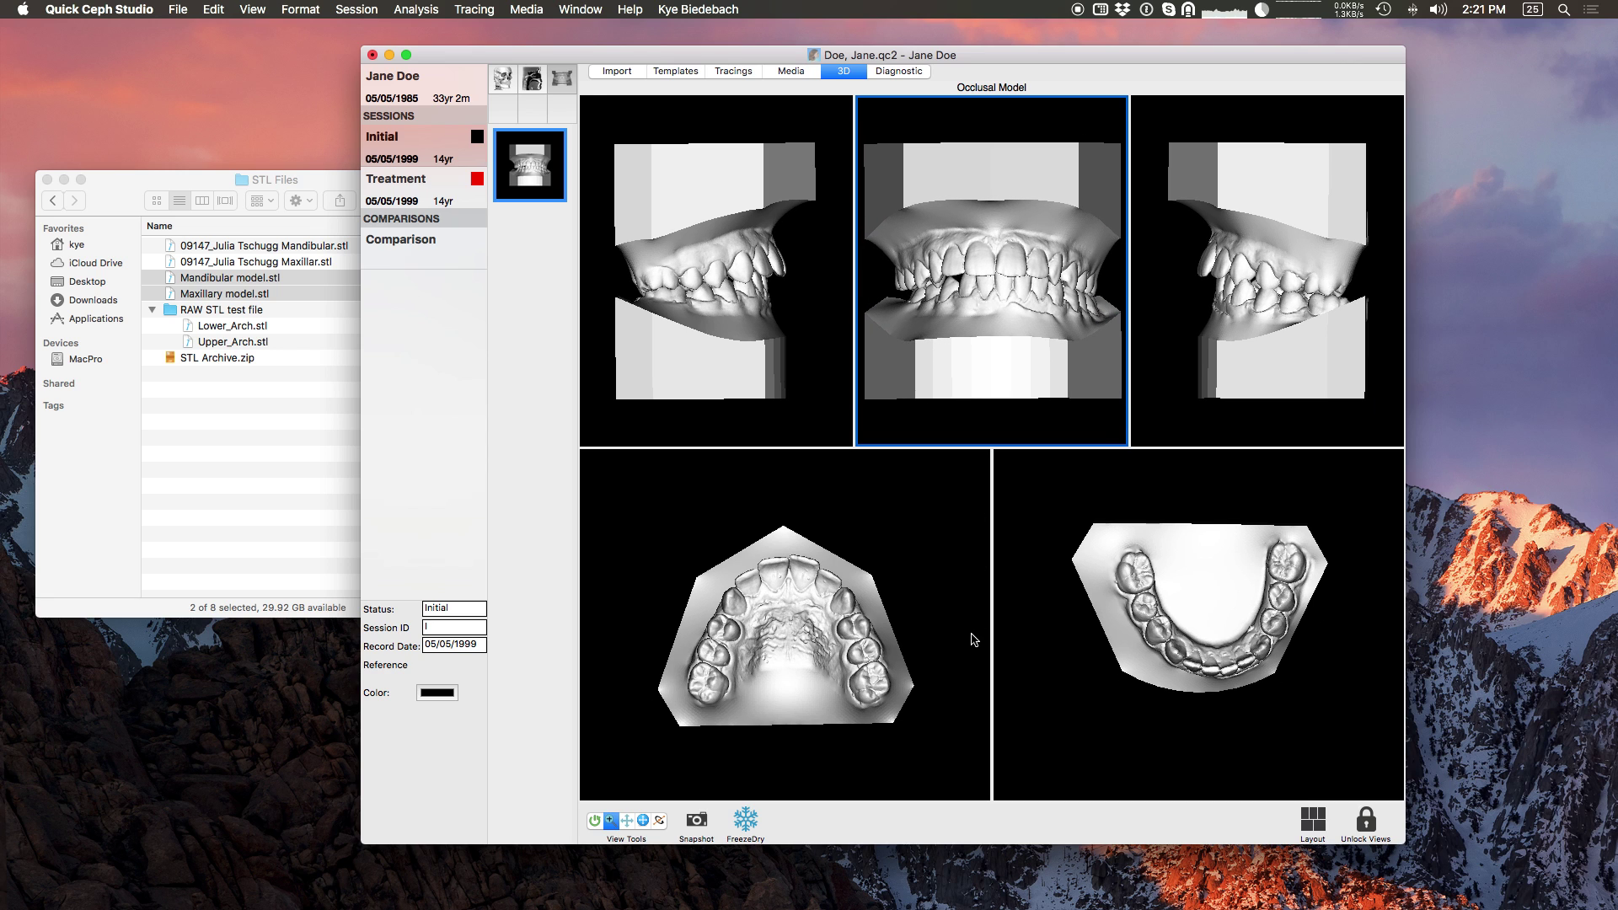
left_click_drag(995, 55, 790, 47)
left_click_drag(1199, 828, 1515, 885)
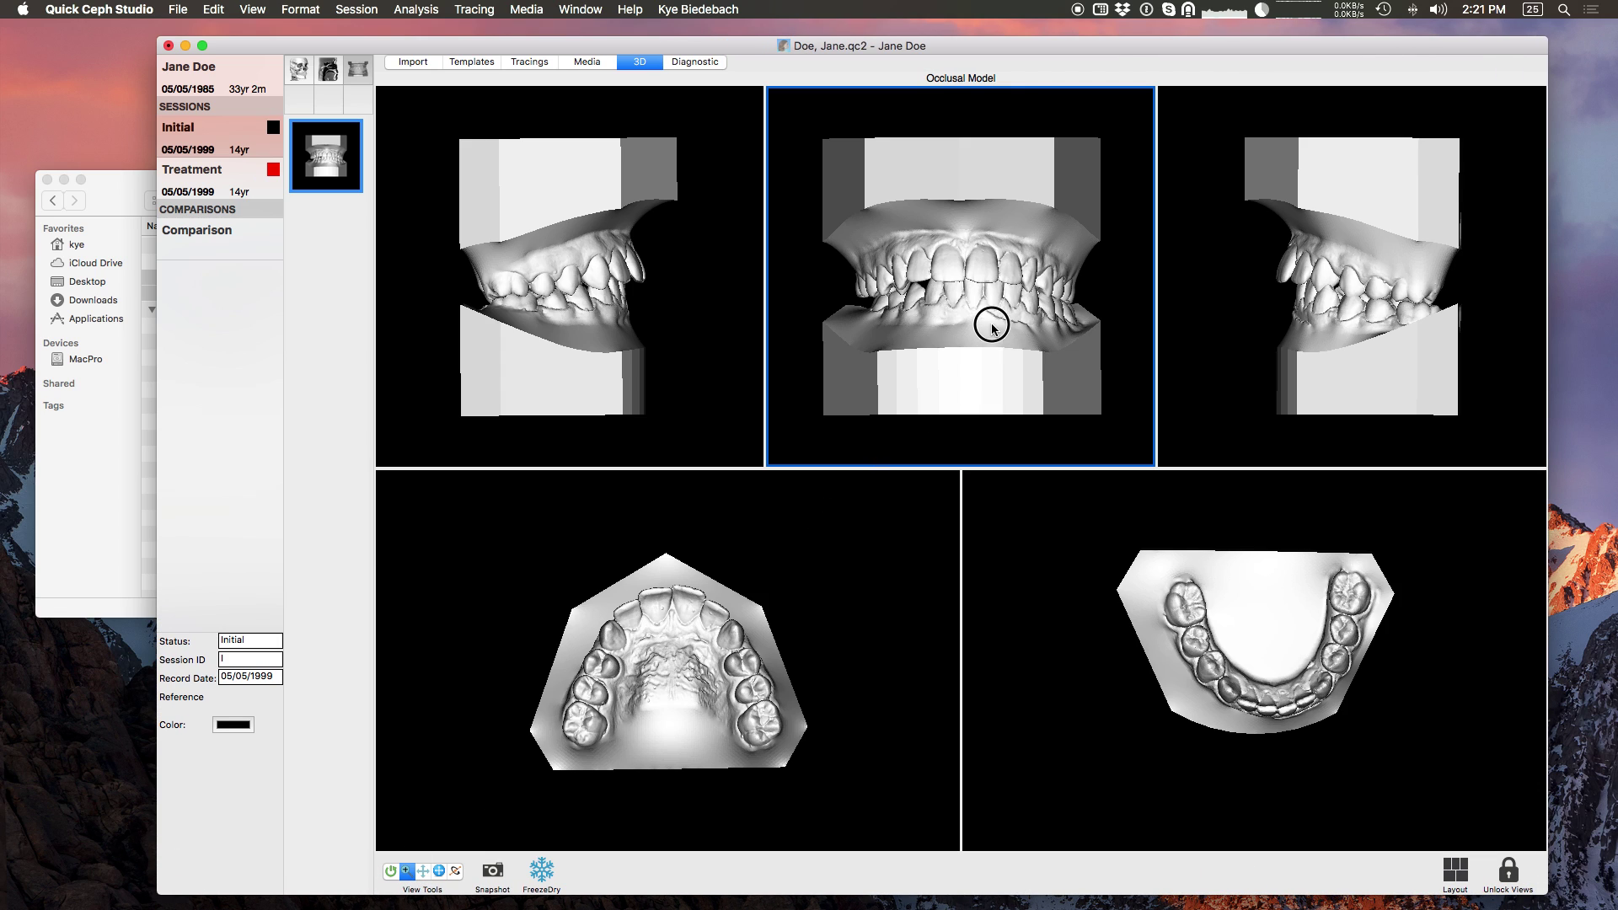
left_click_drag(983, 328, 984, 291)
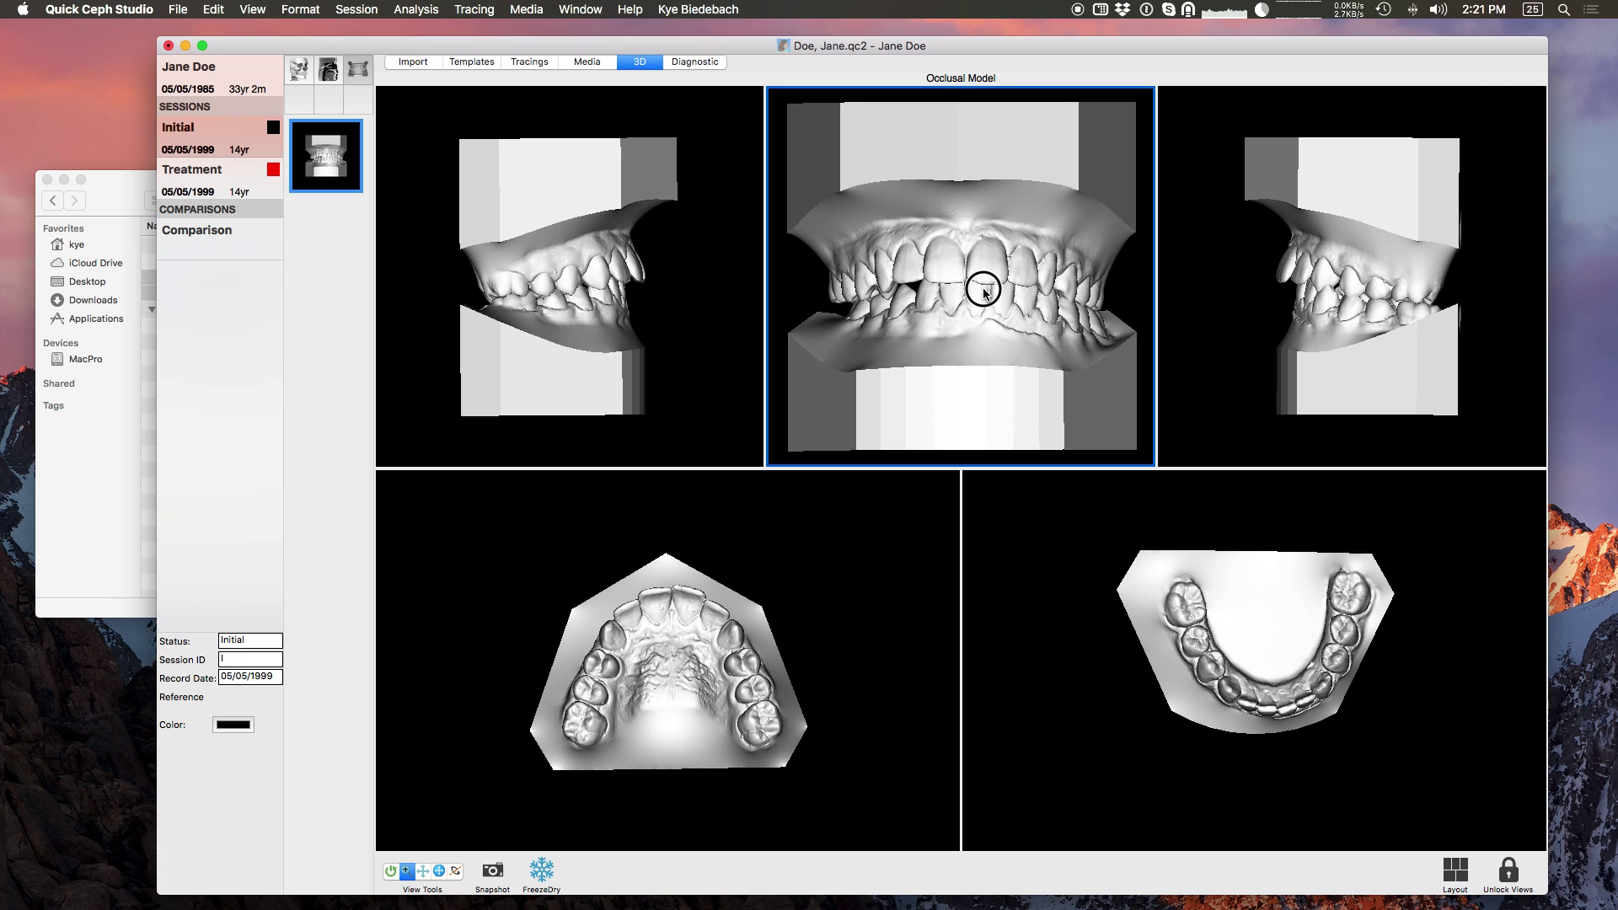
Rotate the occlusal model from side to side in the linked views to inspect both sides of the bite.
left_click(440, 870)
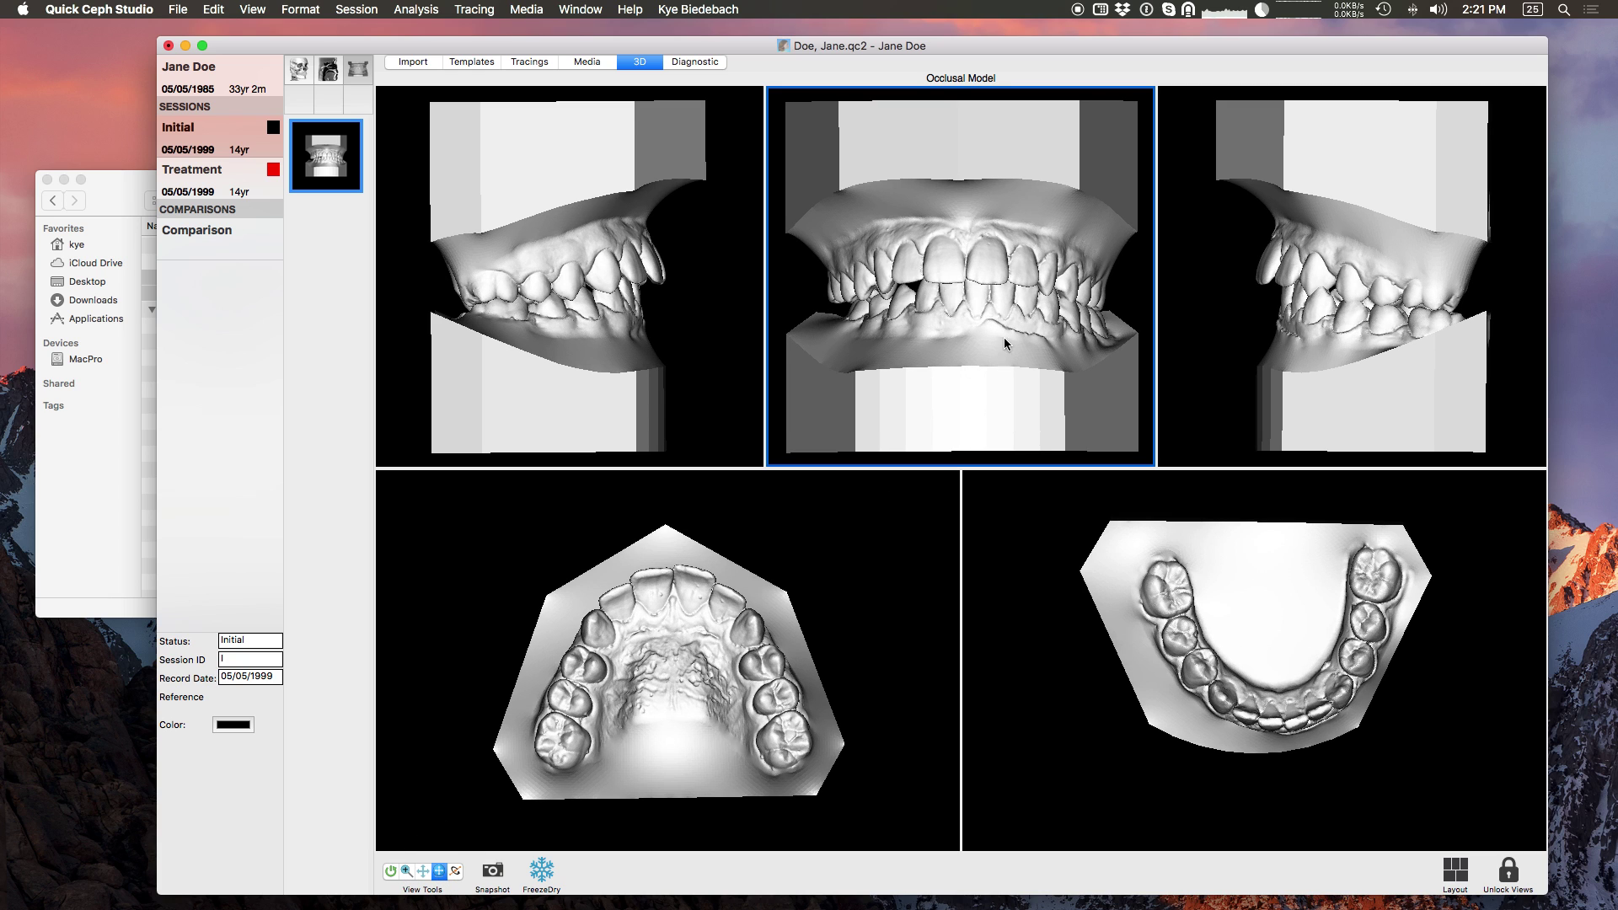
left_click_drag(993, 305, 1034, 309)
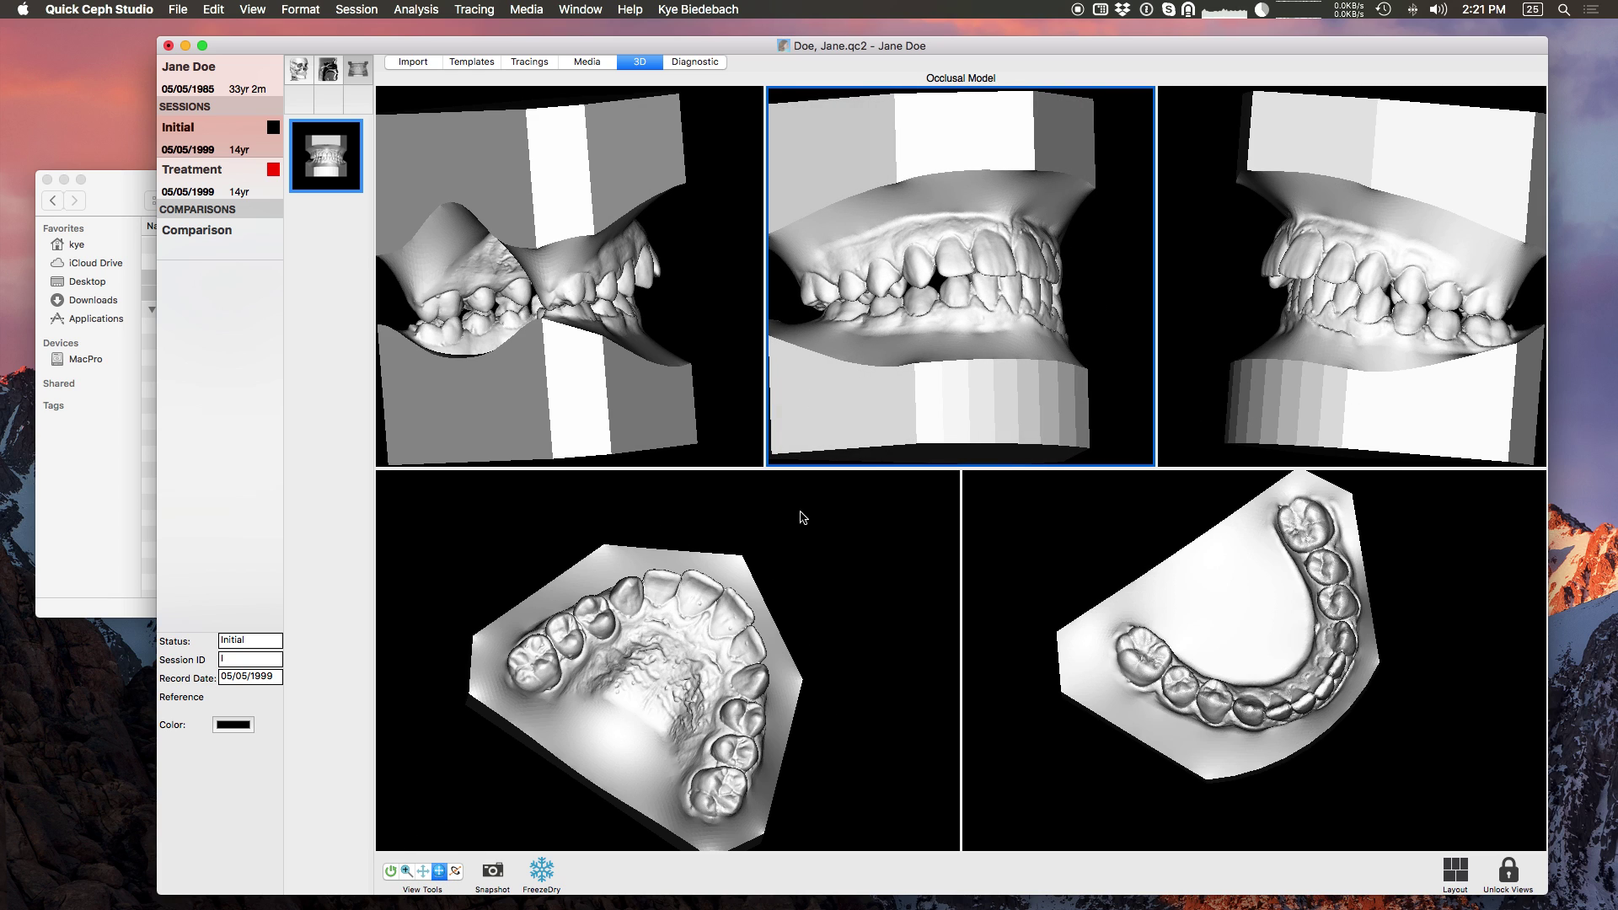
left_click_drag(980, 356, 856, 361)
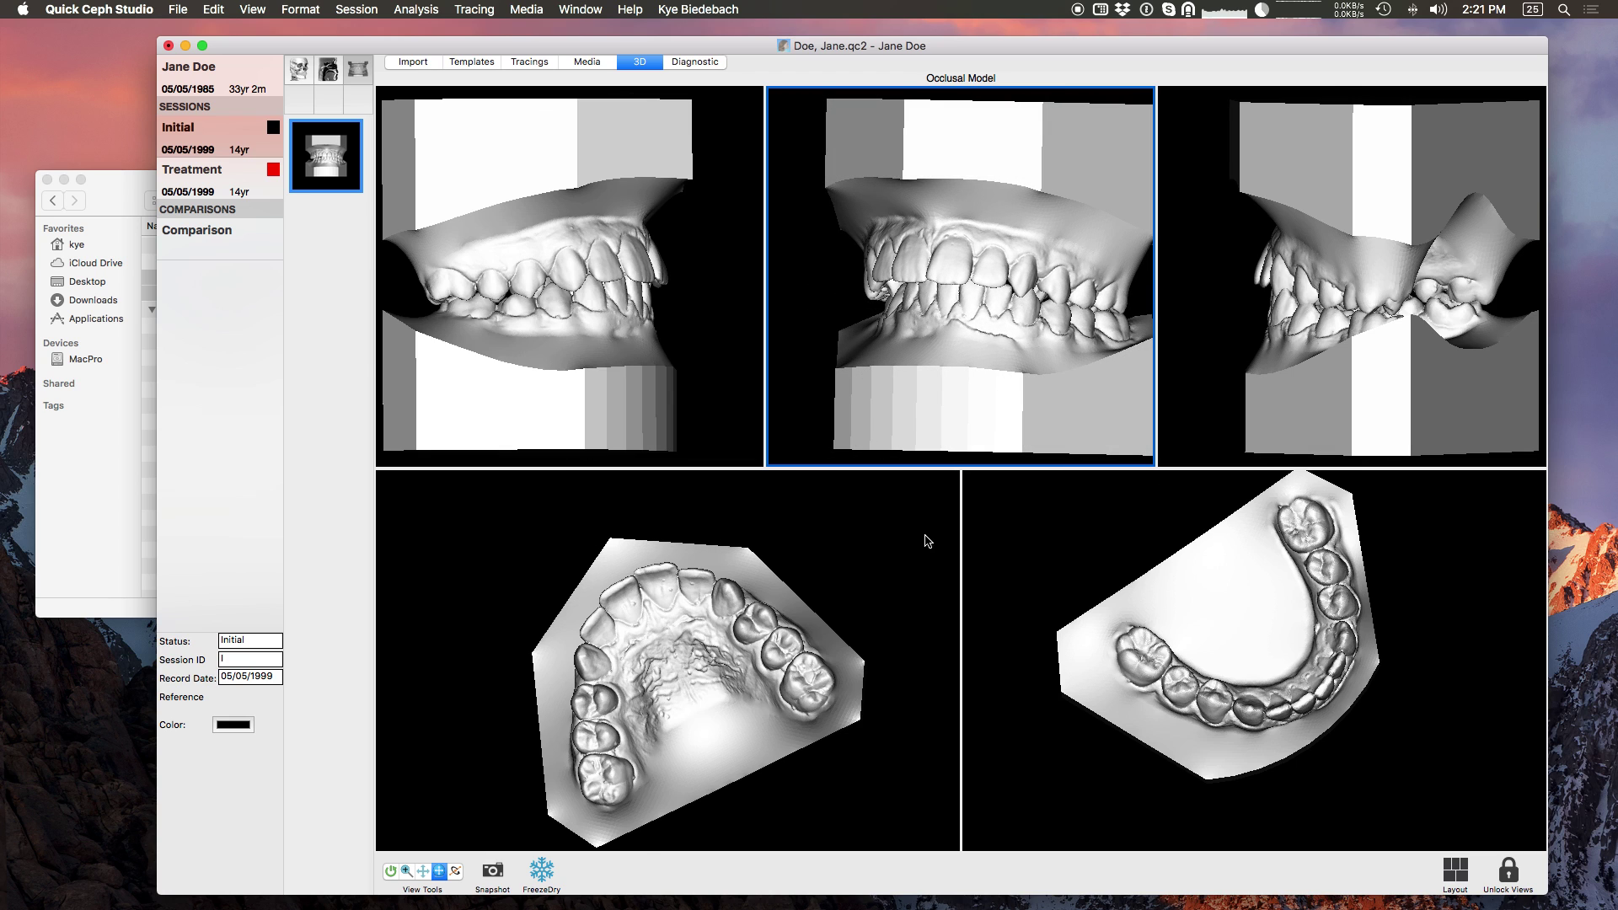
left_click_drag(997, 351, 1105, 354)
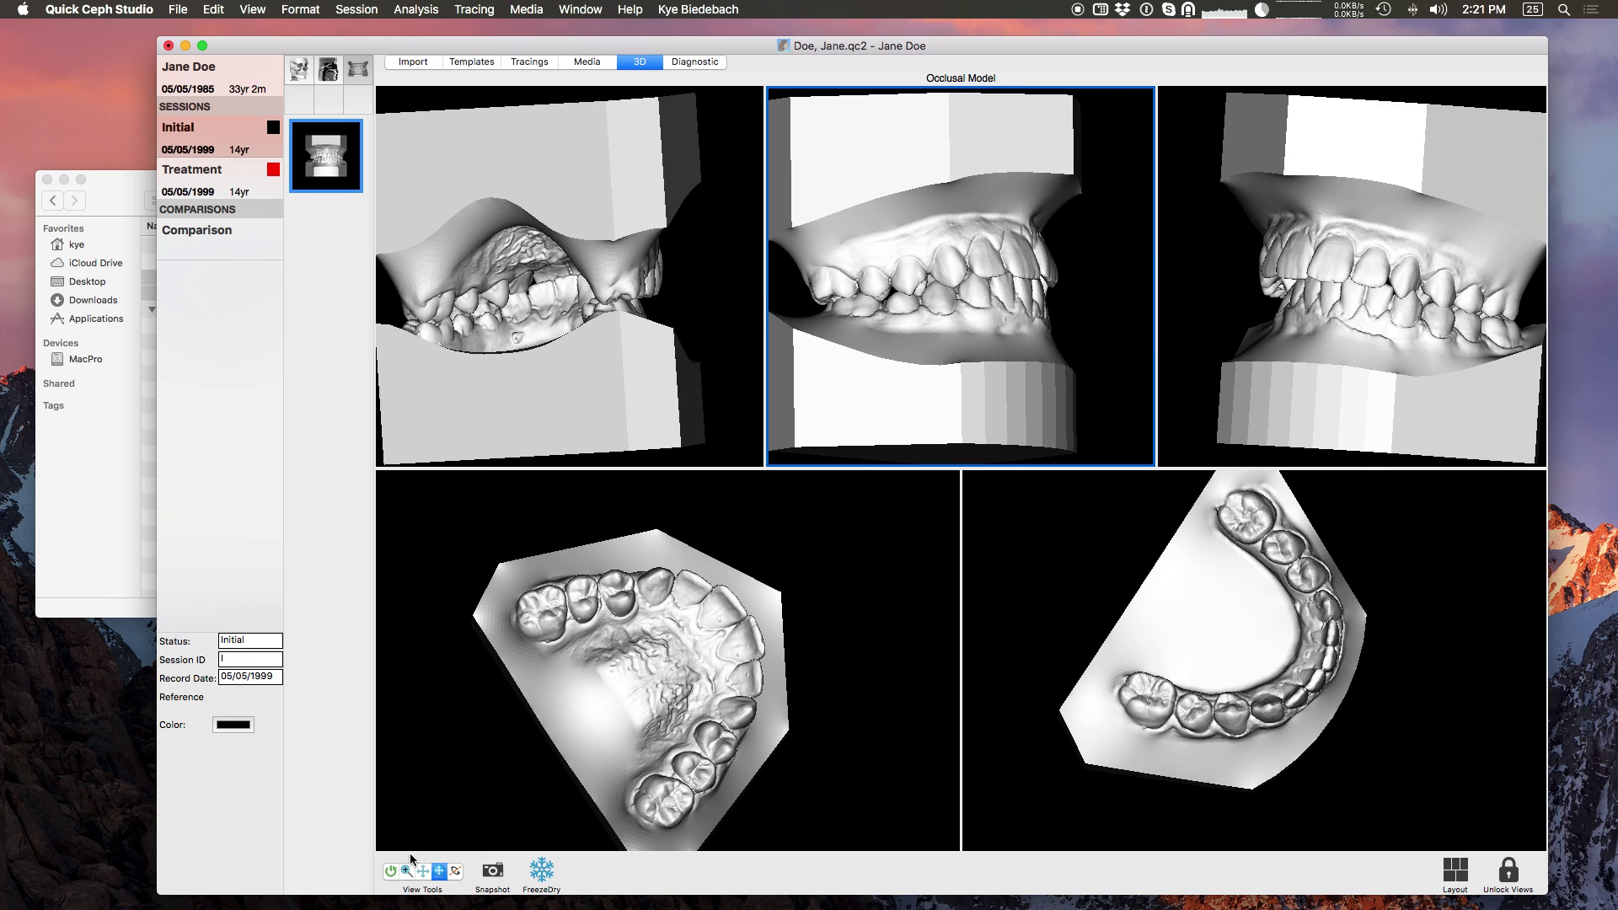
Reset the model views to their default orientation and magnify the linked models to fill their frames.
left_click(392, 875)
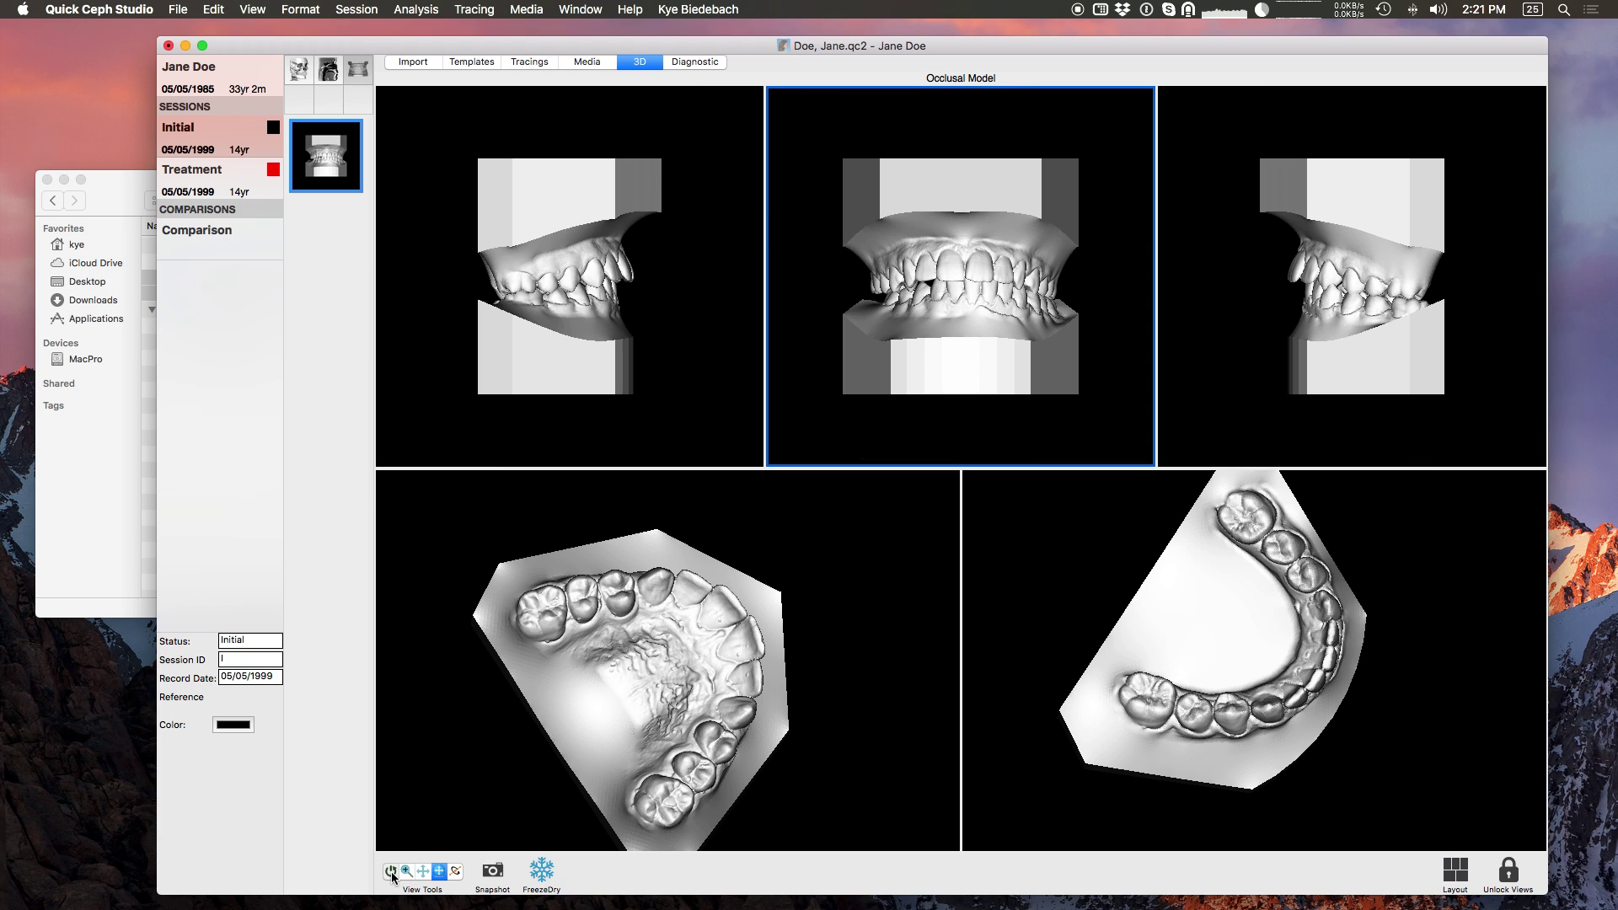
left_click(407, 871)
left_click_drag(951, 299, 951, 226)
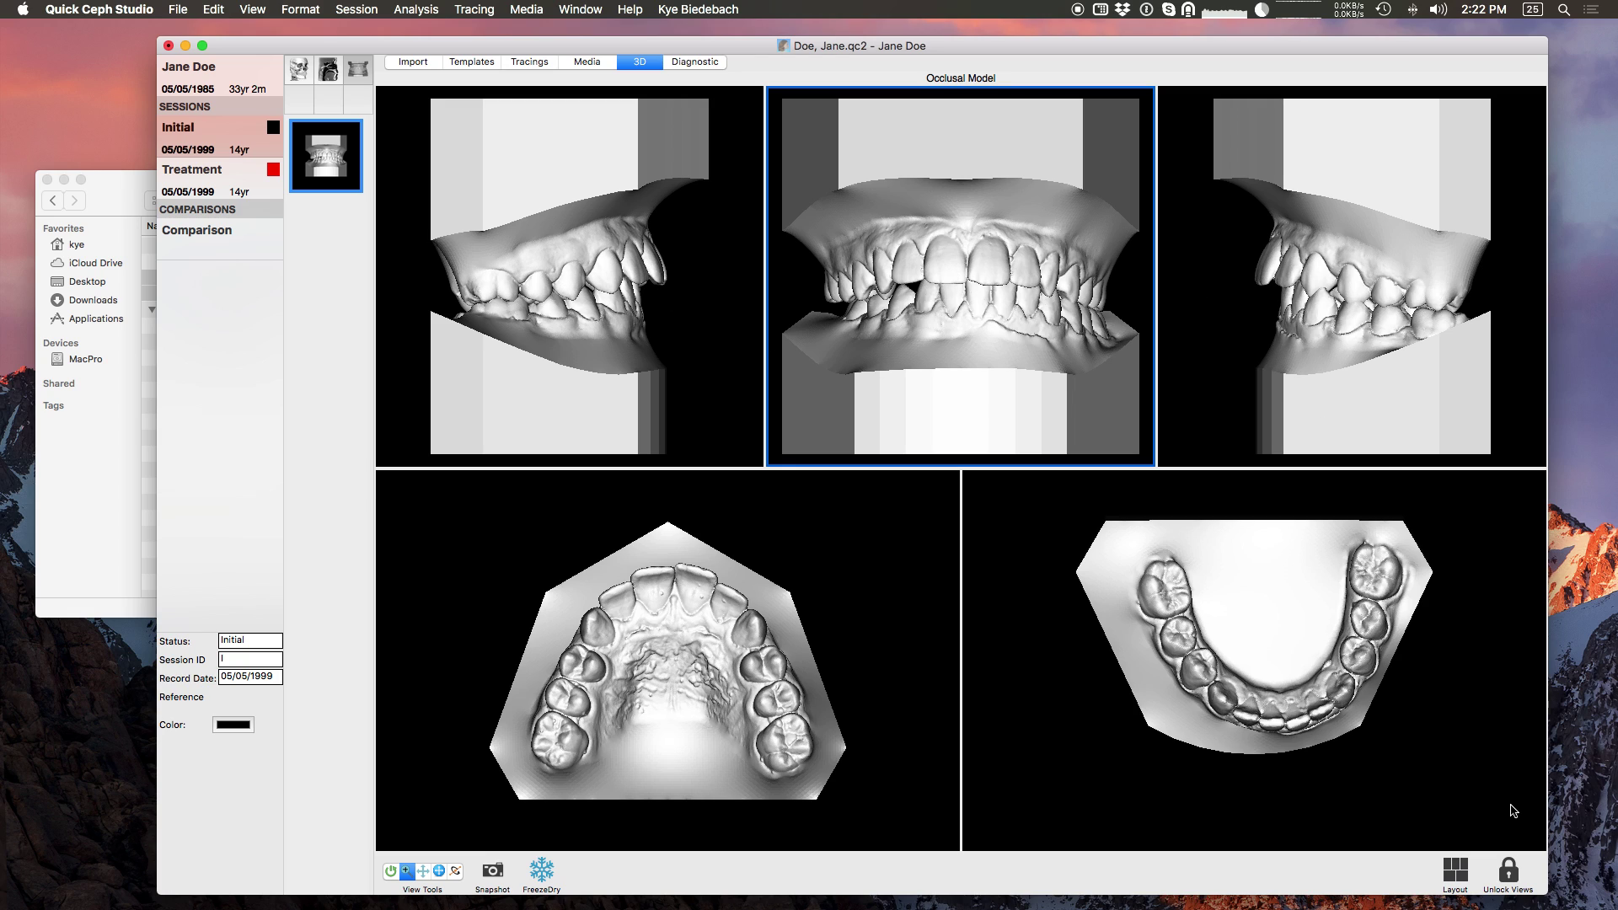
Unlock the linked views and rotate the two lateral views independently to turn the posterior teeth further into view.
left_click(1509, 873)
left_click(1306, 302)
left_click_drag(1309, 298, 1340, 300)
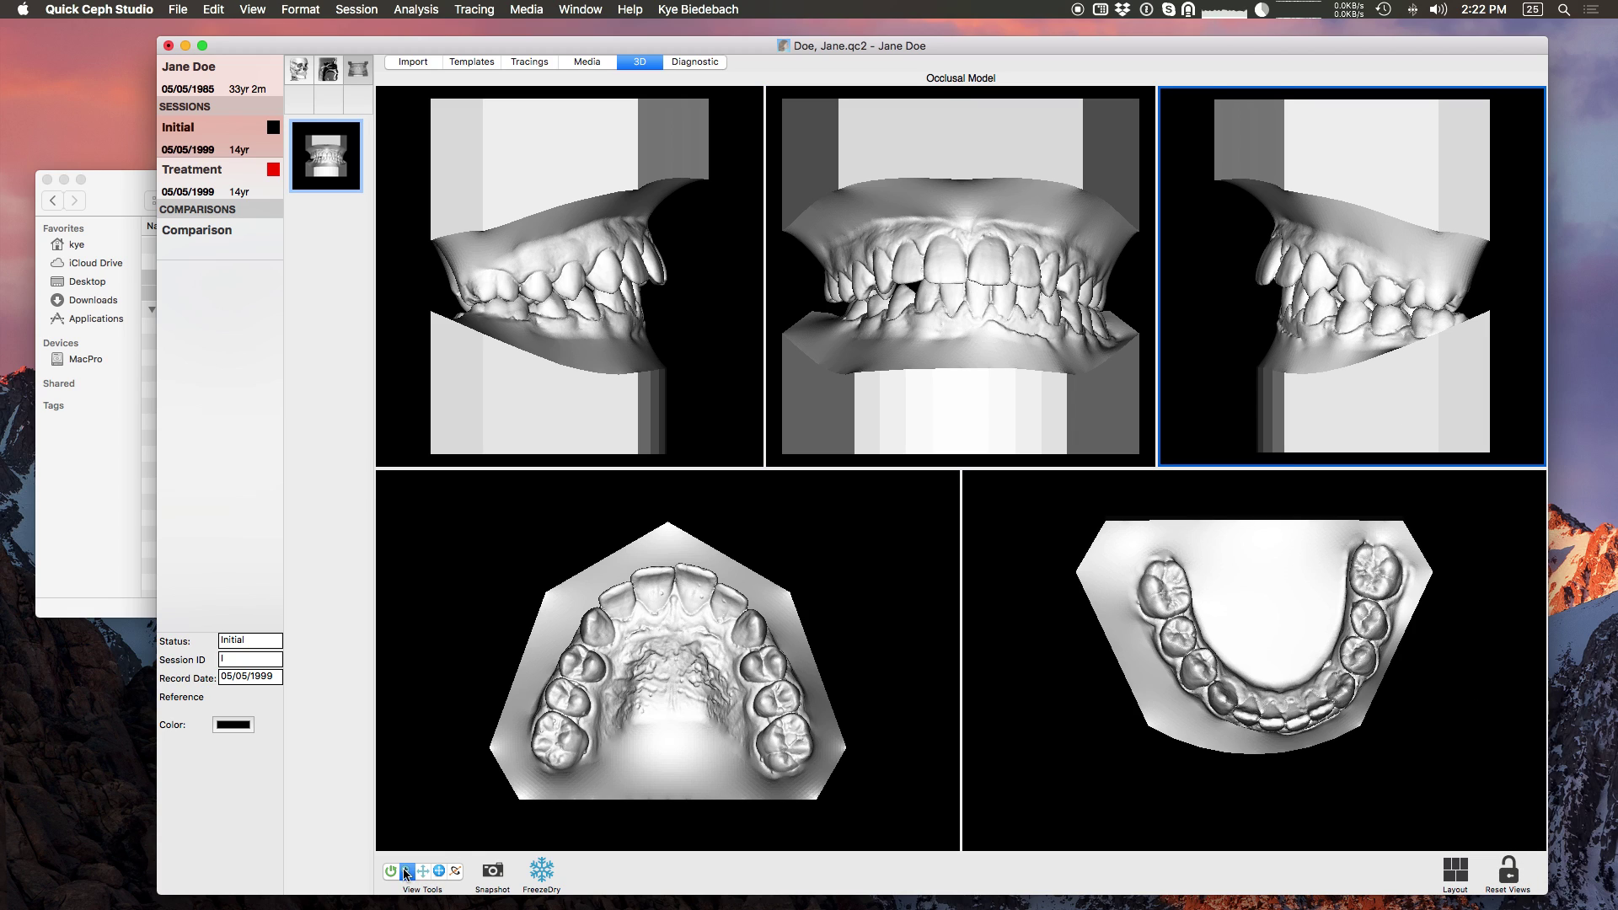
left_click(438, 872)
left_click_drag(1293, 300, 1340, 305)
left_click_drag(636, 280, 570, 276)
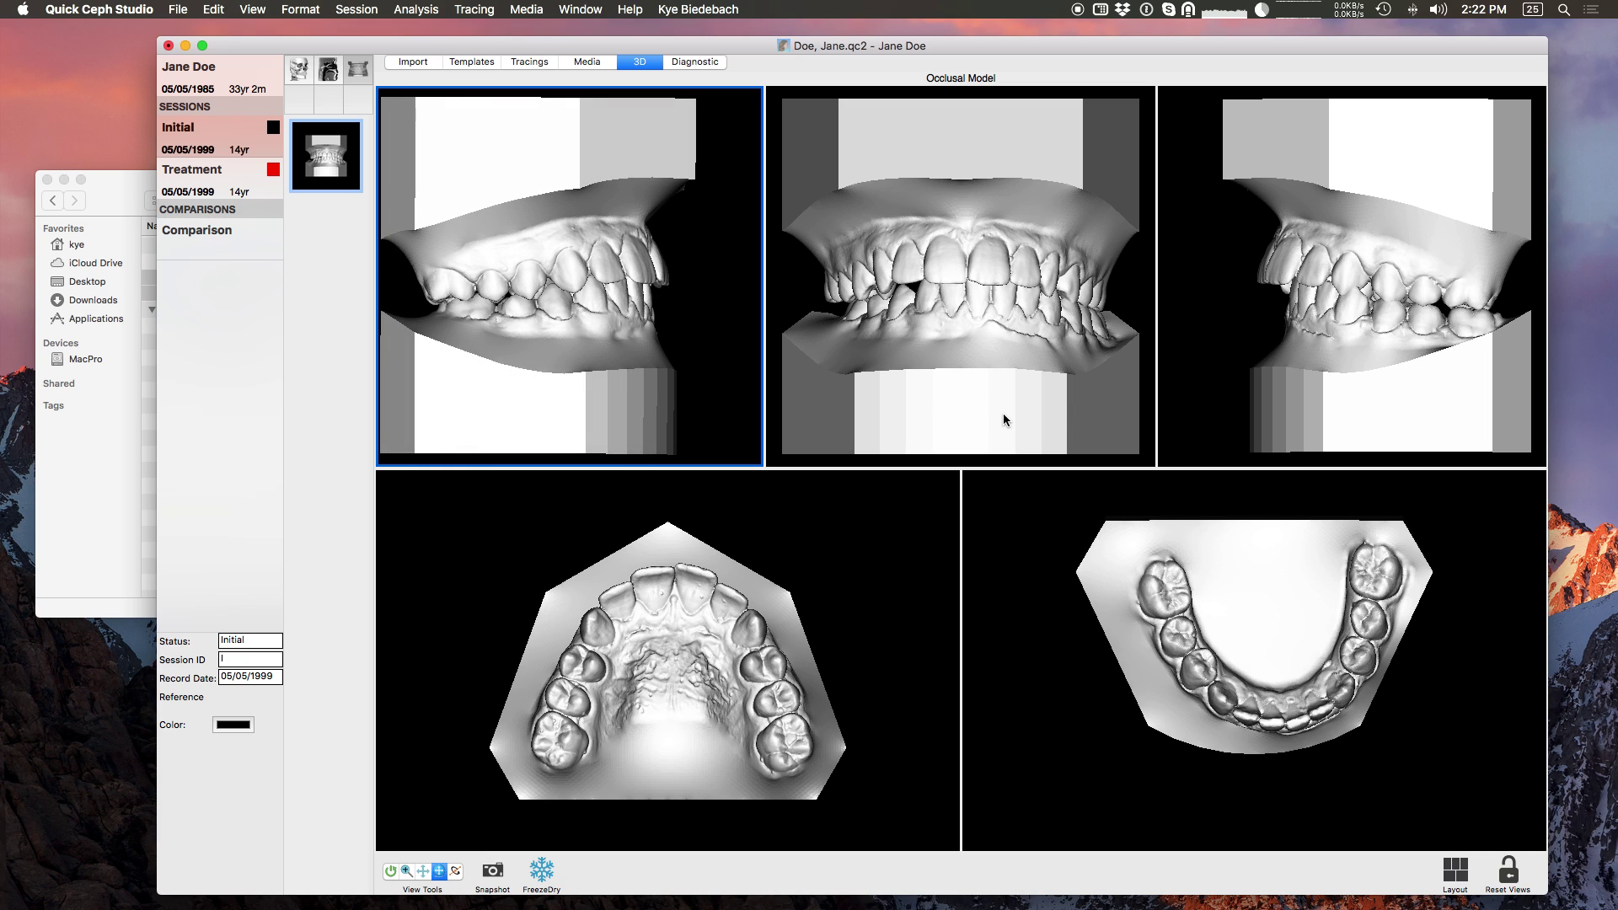